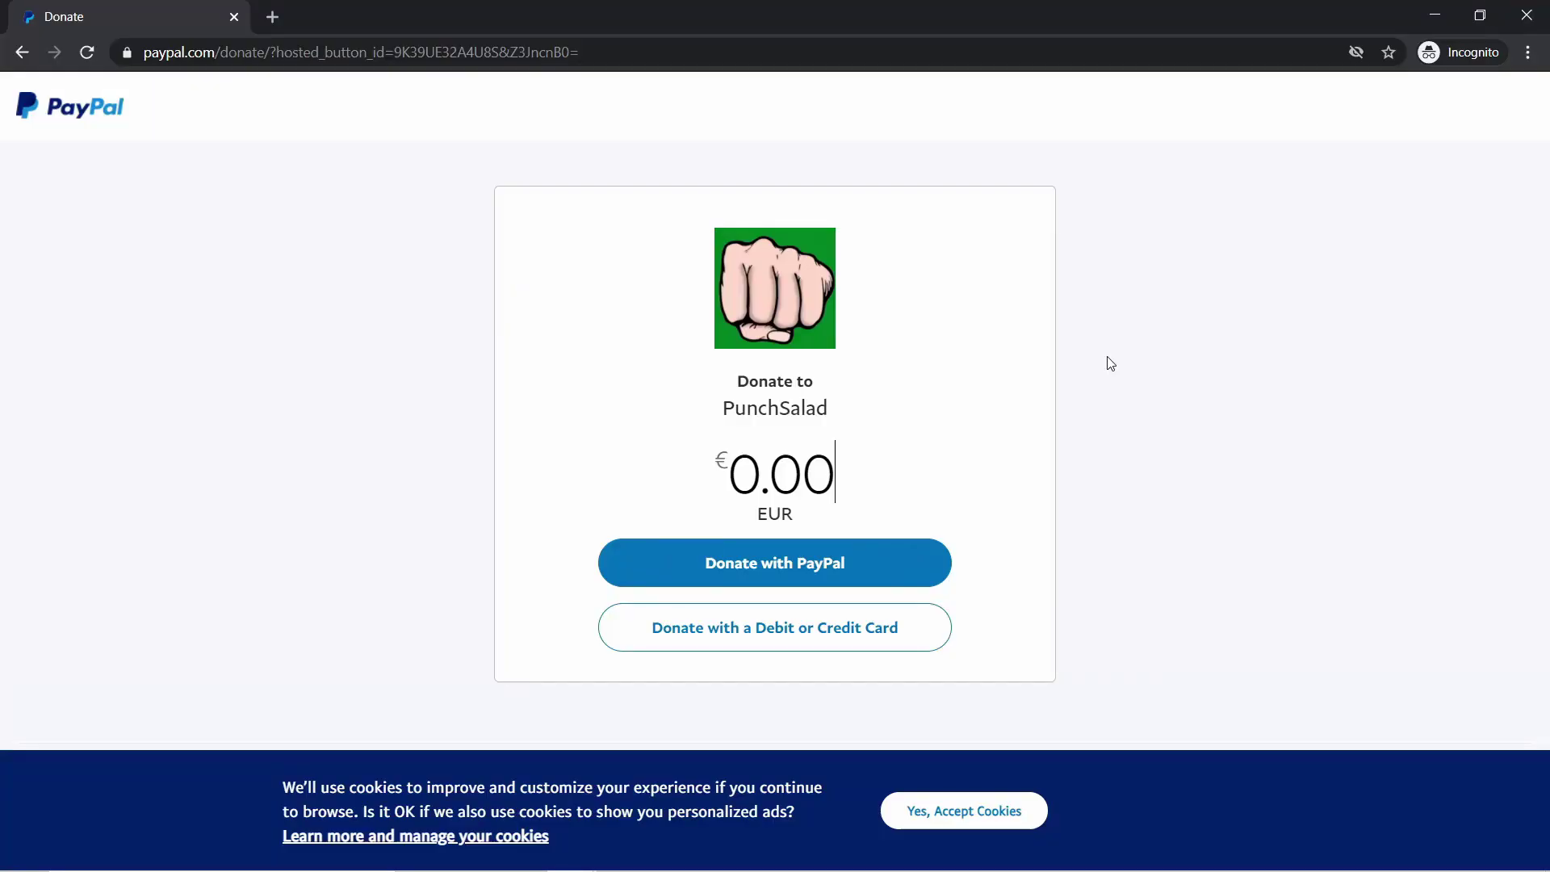
Enter a €10.00 amount (typed 1000) on the PunchSalad donate page.
text(1000)
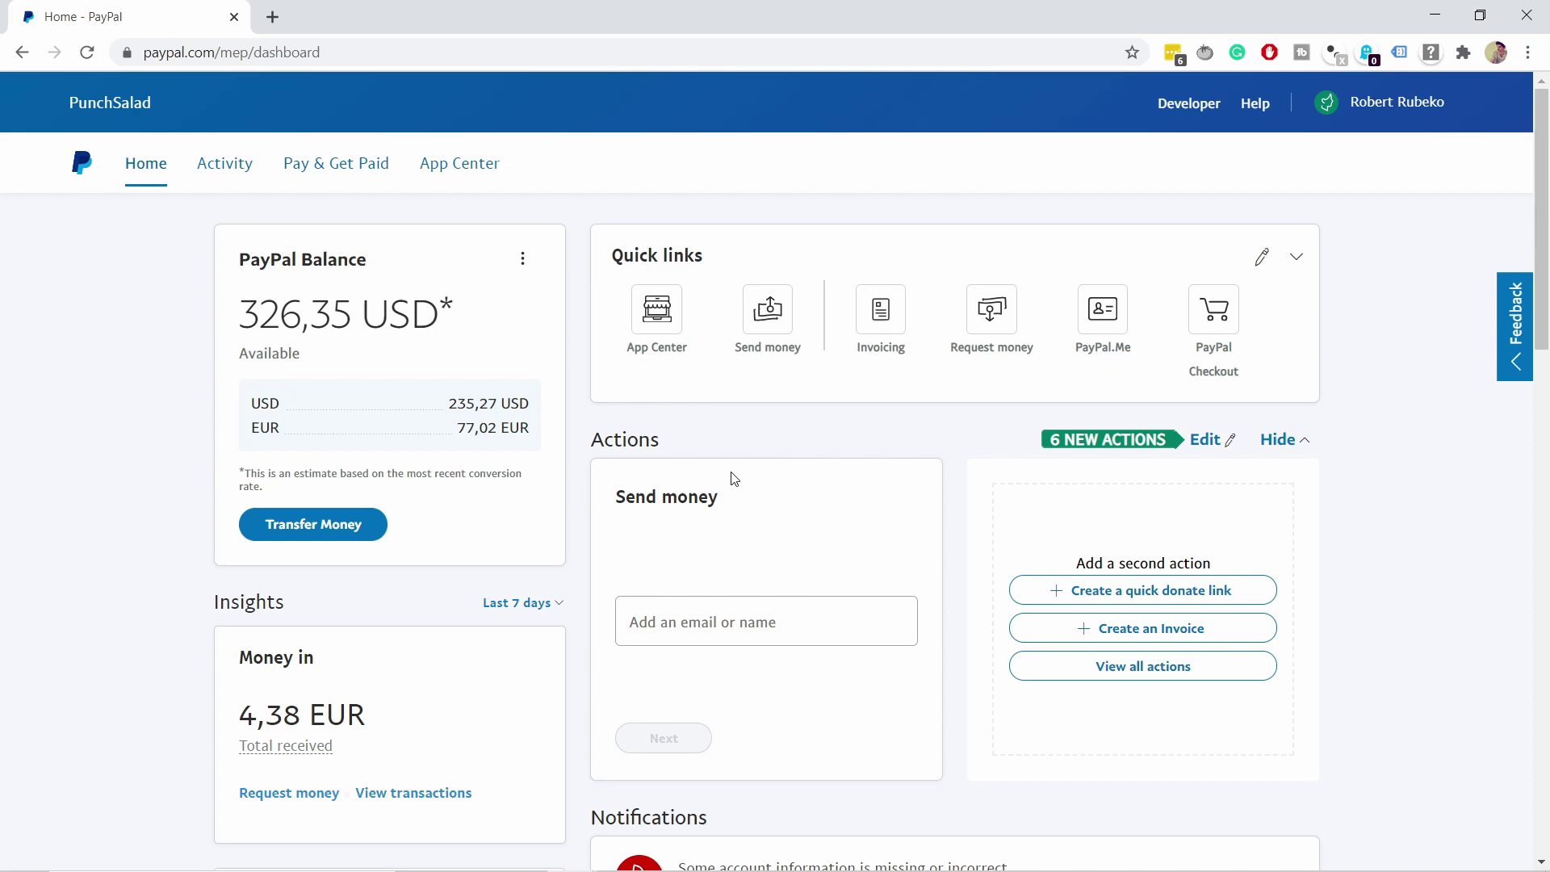
Go to Pay & Get Paid > PayPal Buttons and view the button types.
mouse_move(321, 172)
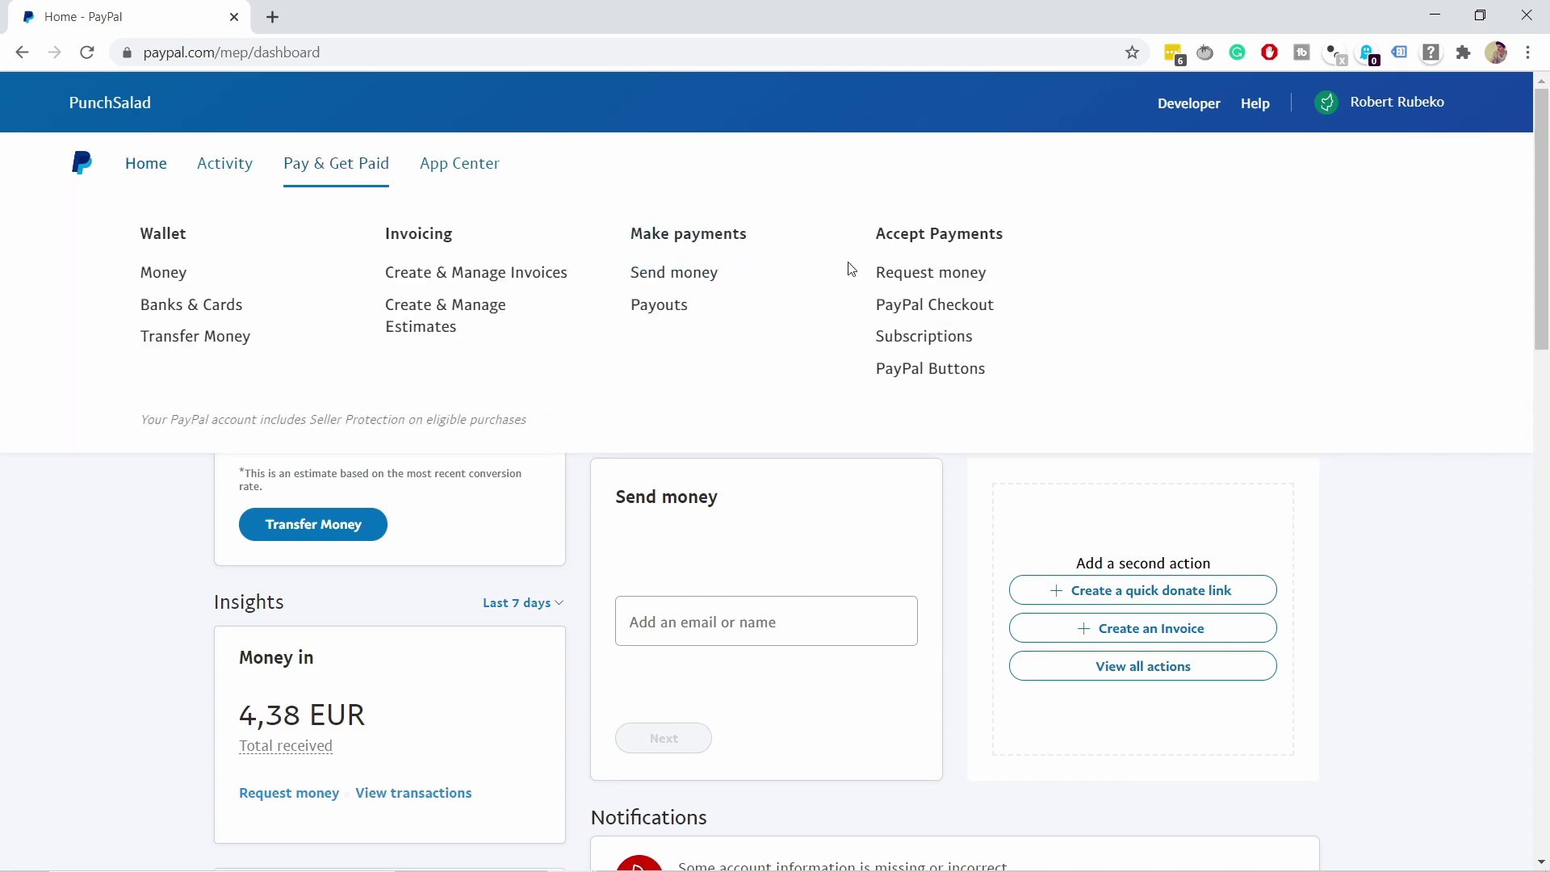
click(925, 375)
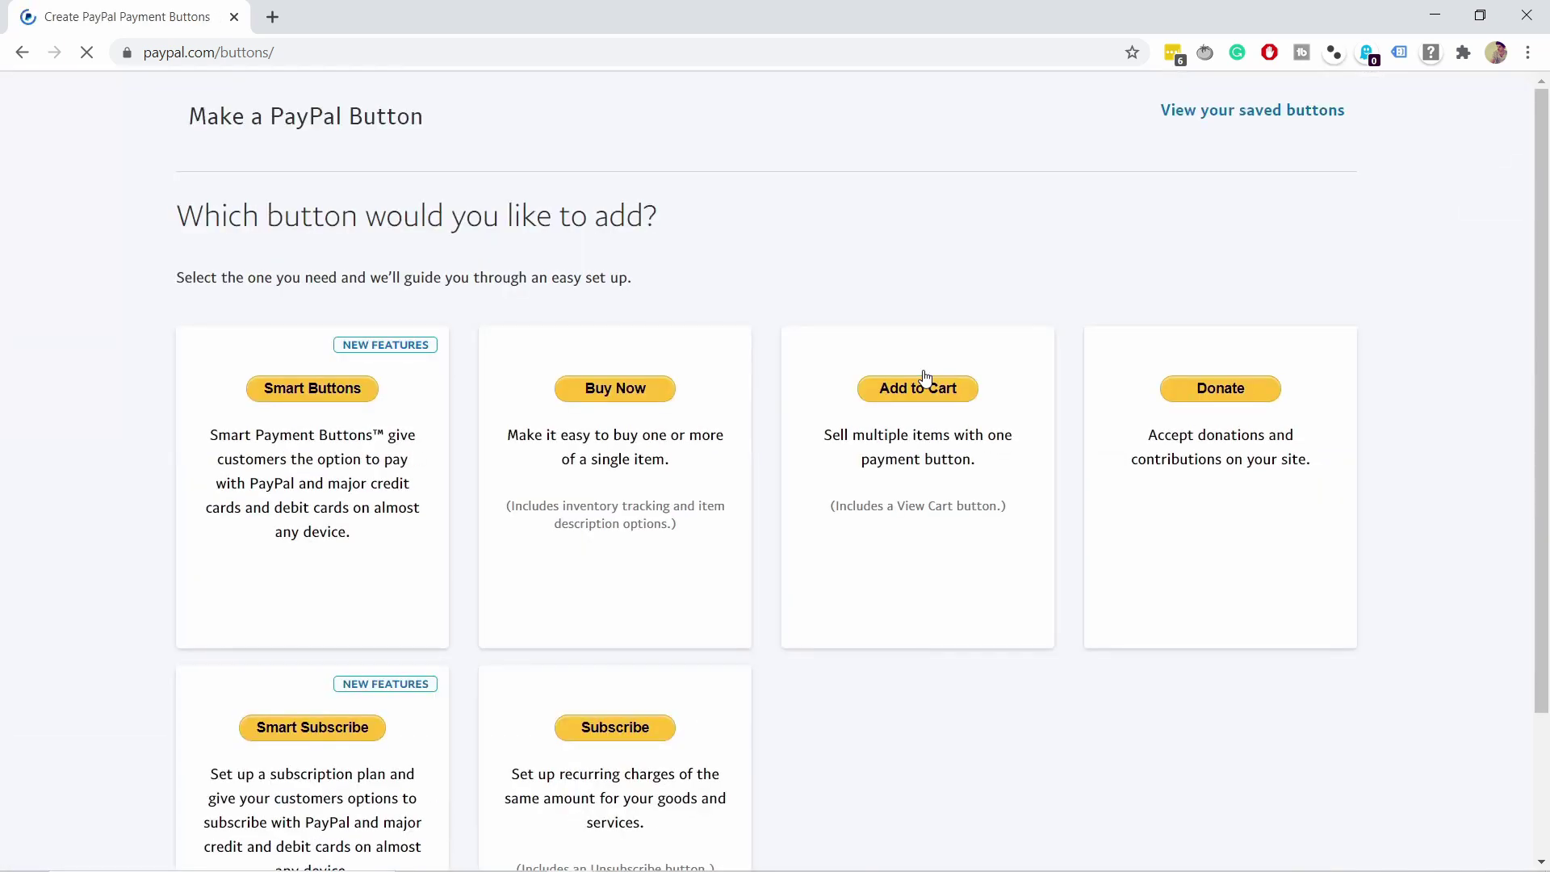
scroll(1267, 374, down, 2)
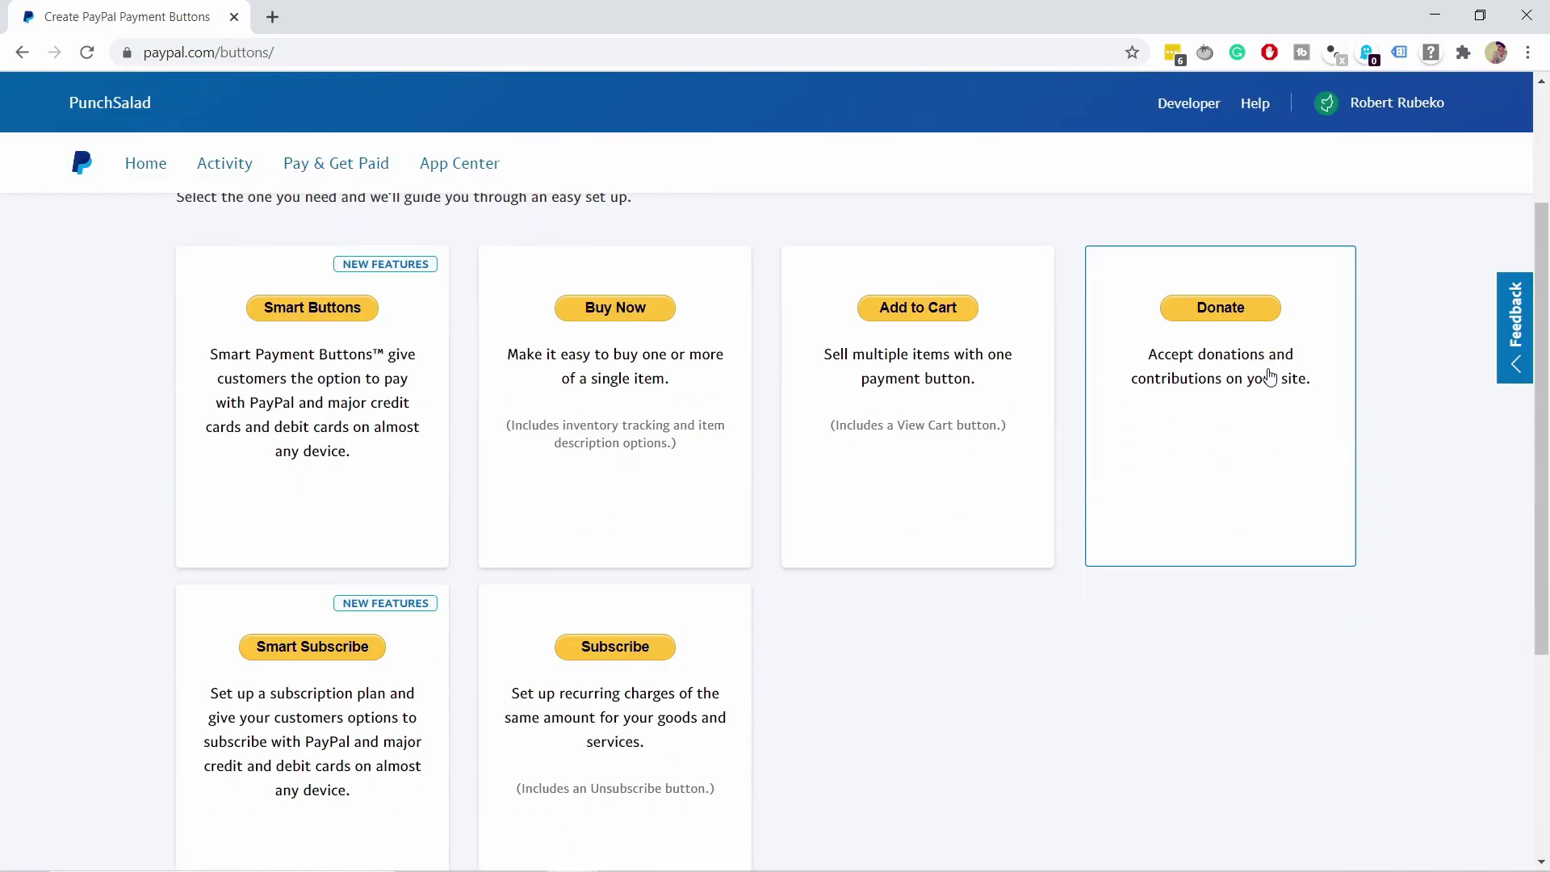
Start a Donate button and set its country/region to United States.
click(1200, 313)
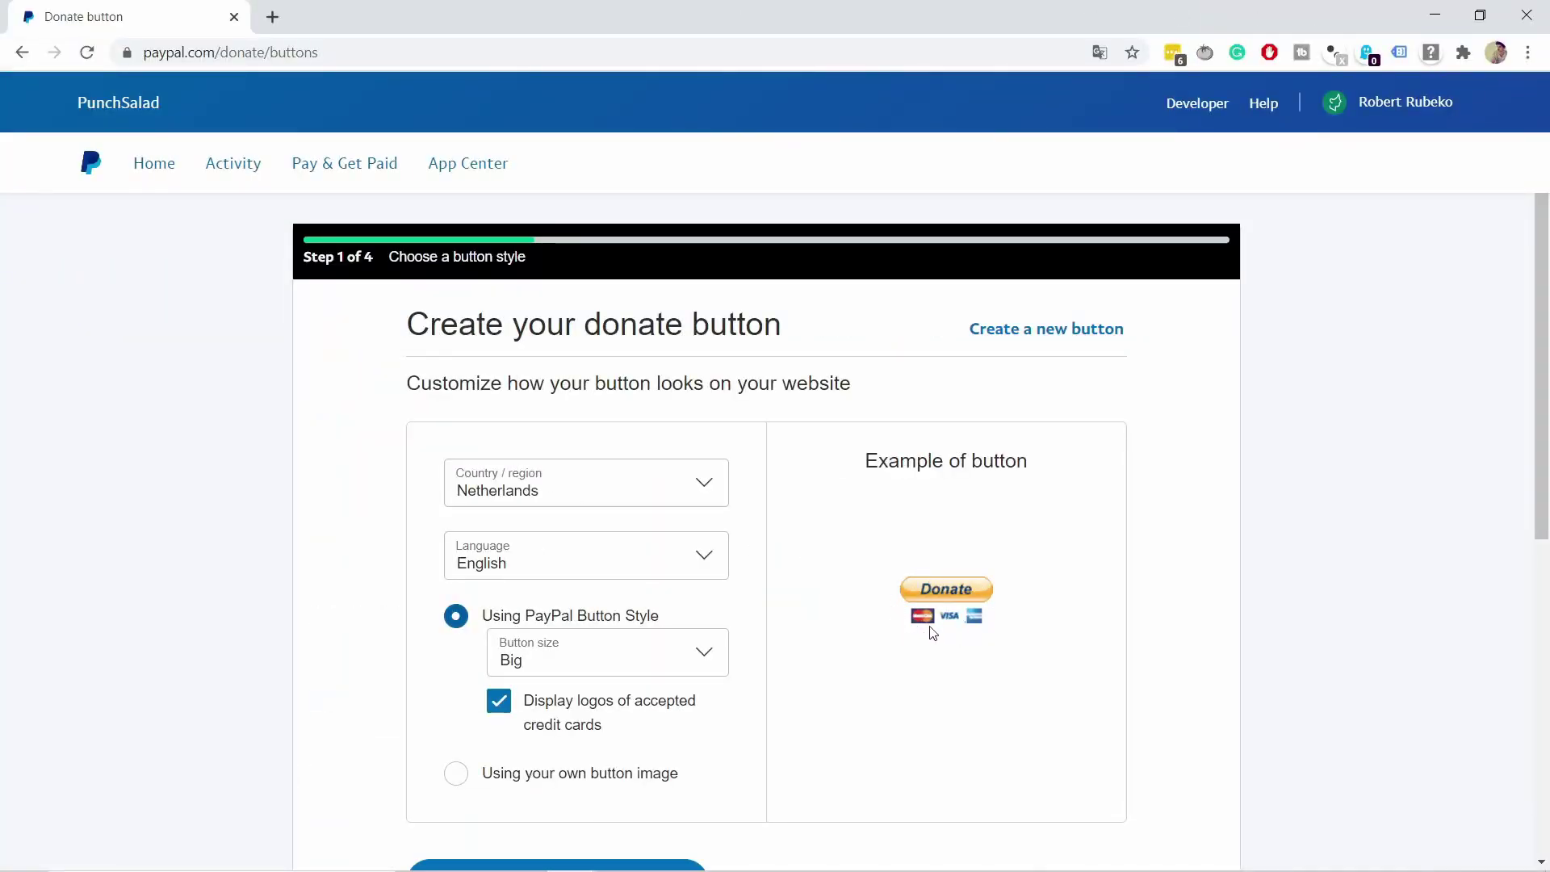
click(557, 491)
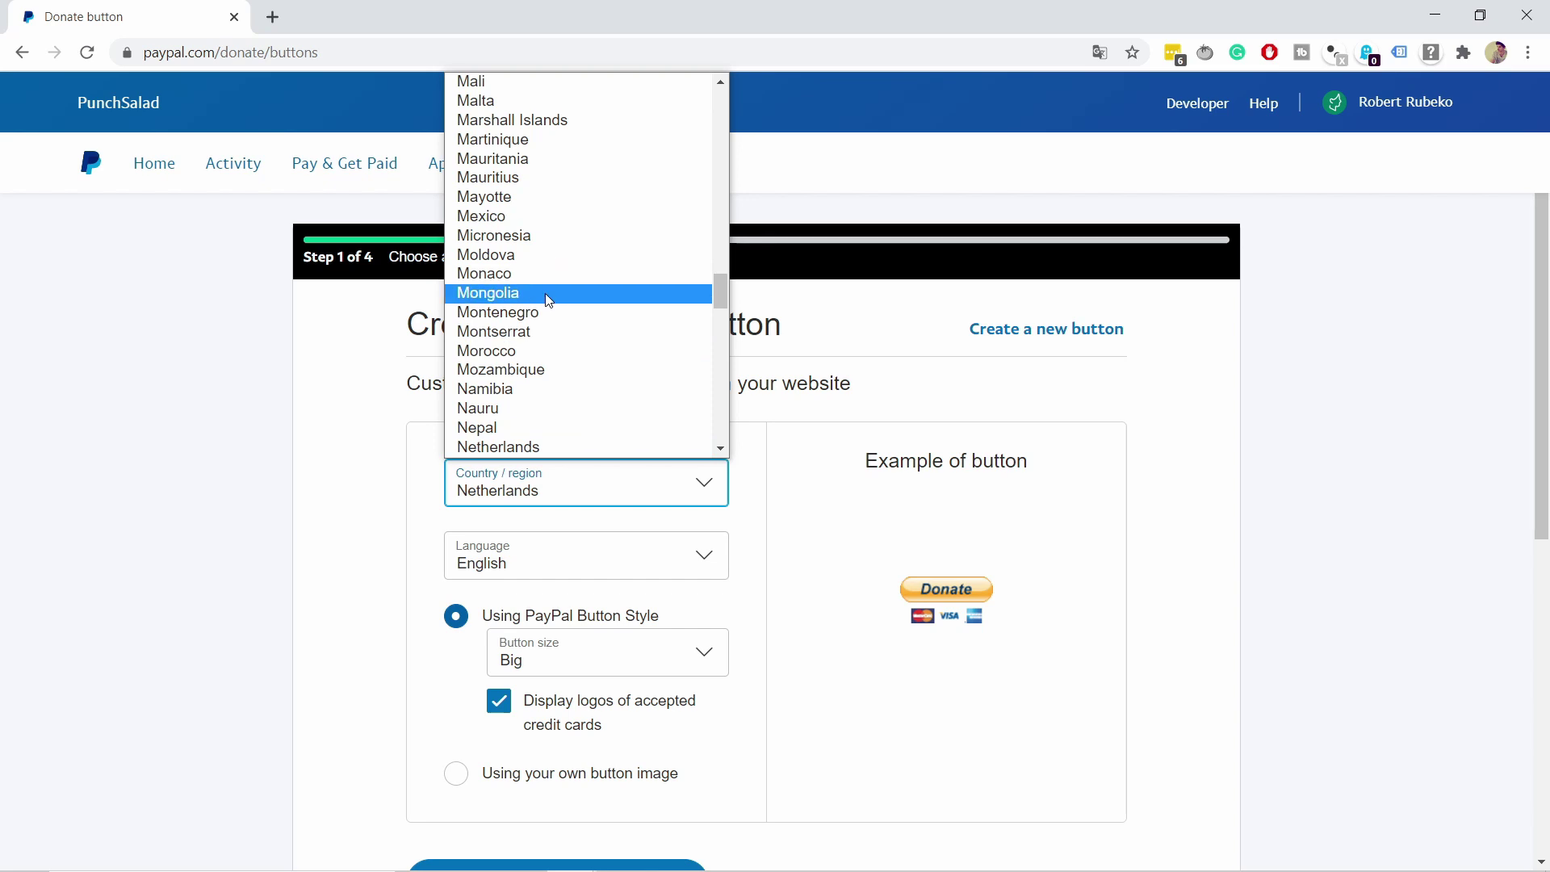
text(united states)
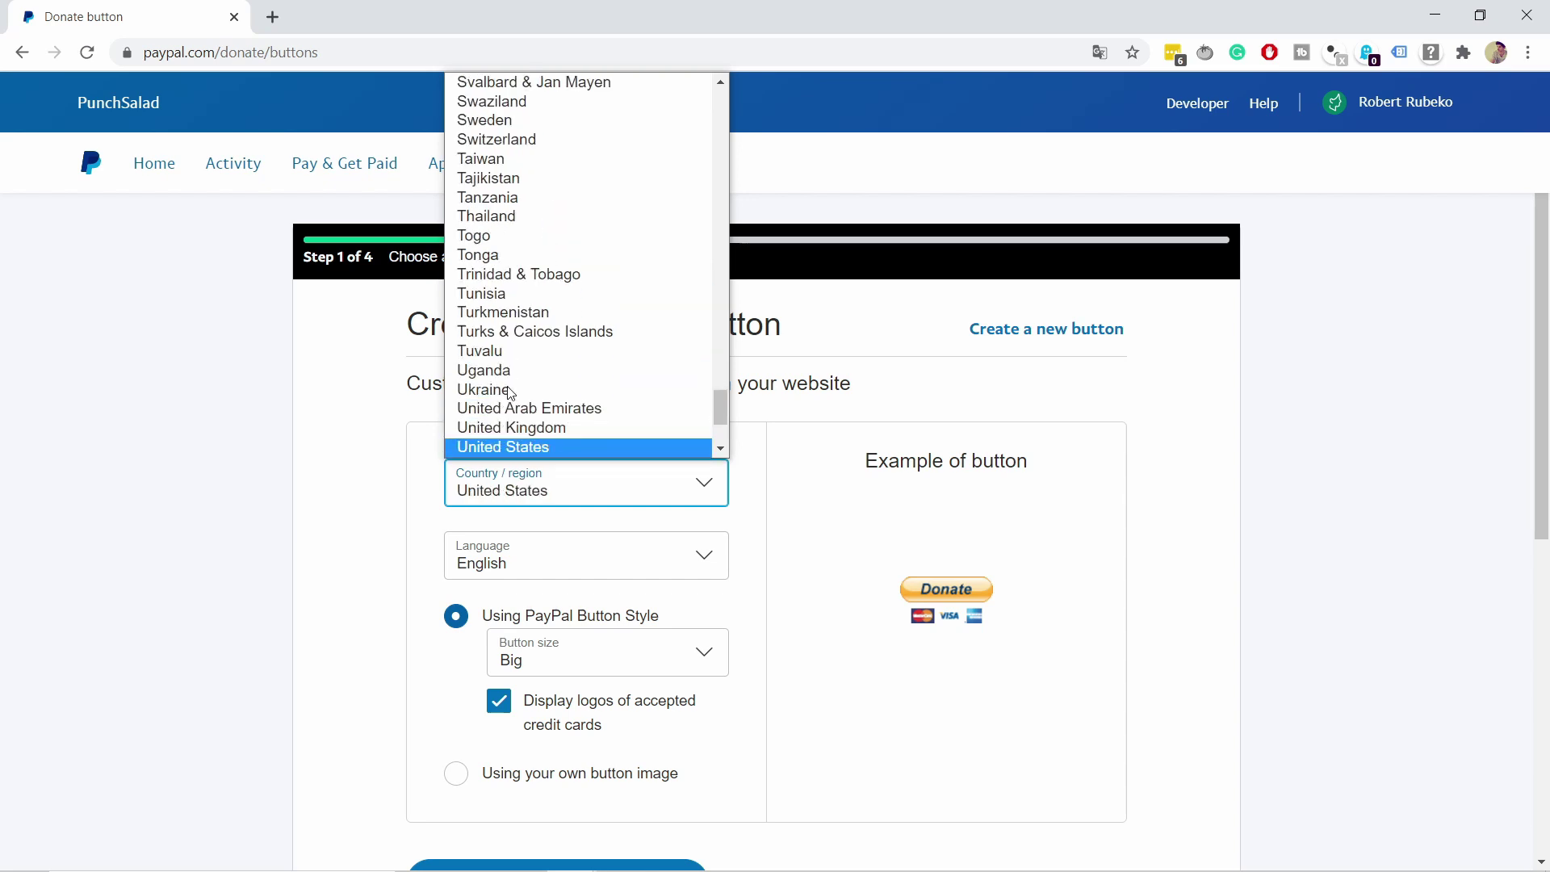
click(516, 445)
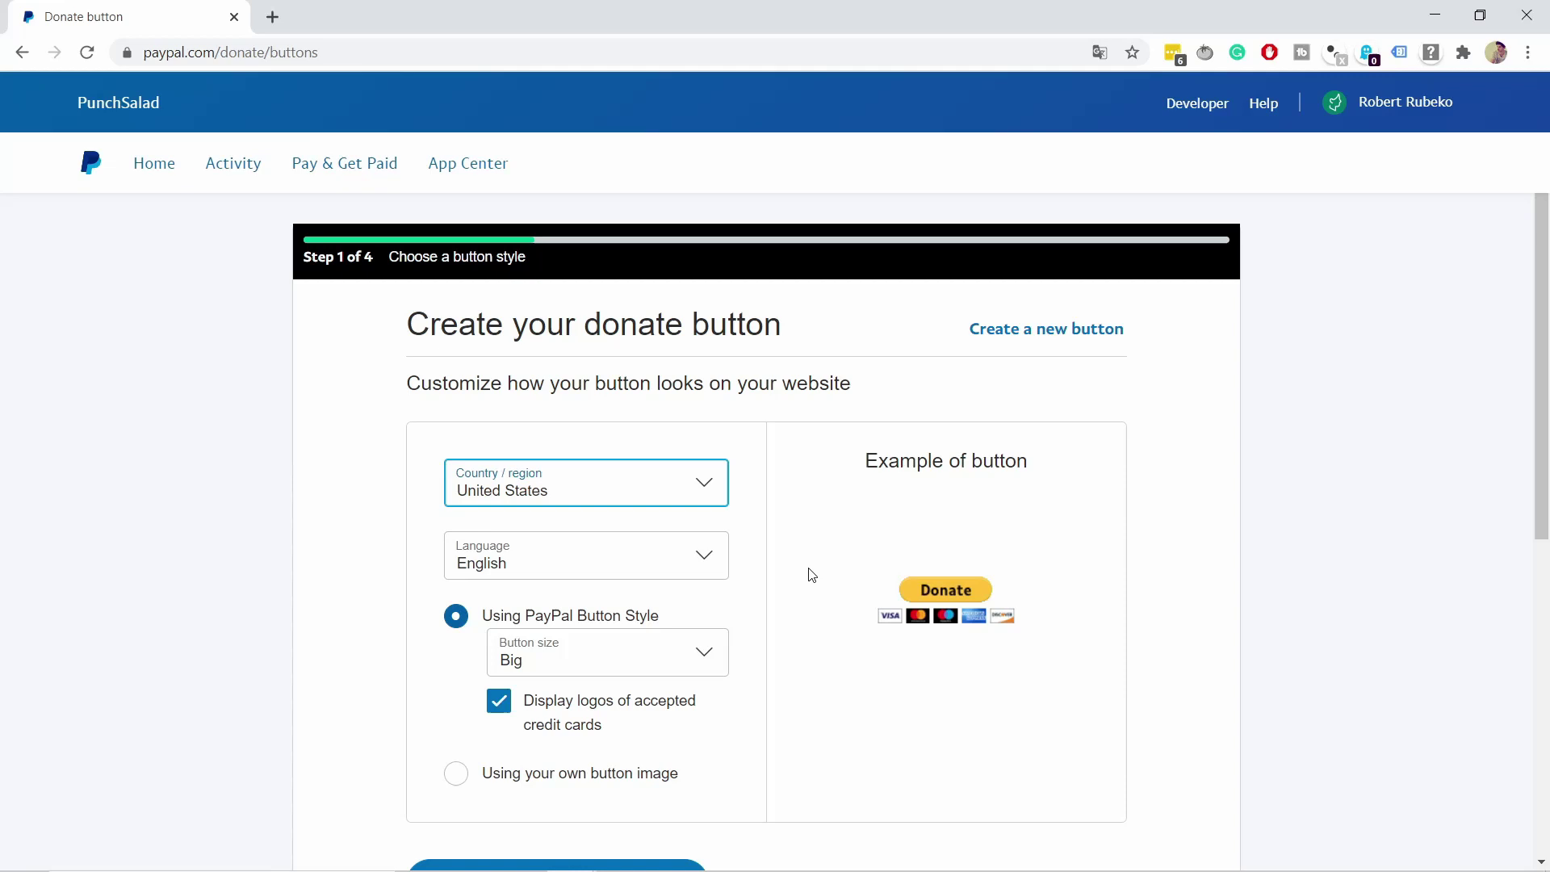
Keep the Big button size with card logos after briefly trying the Klein size.
scroll(819, 573, down, 3)
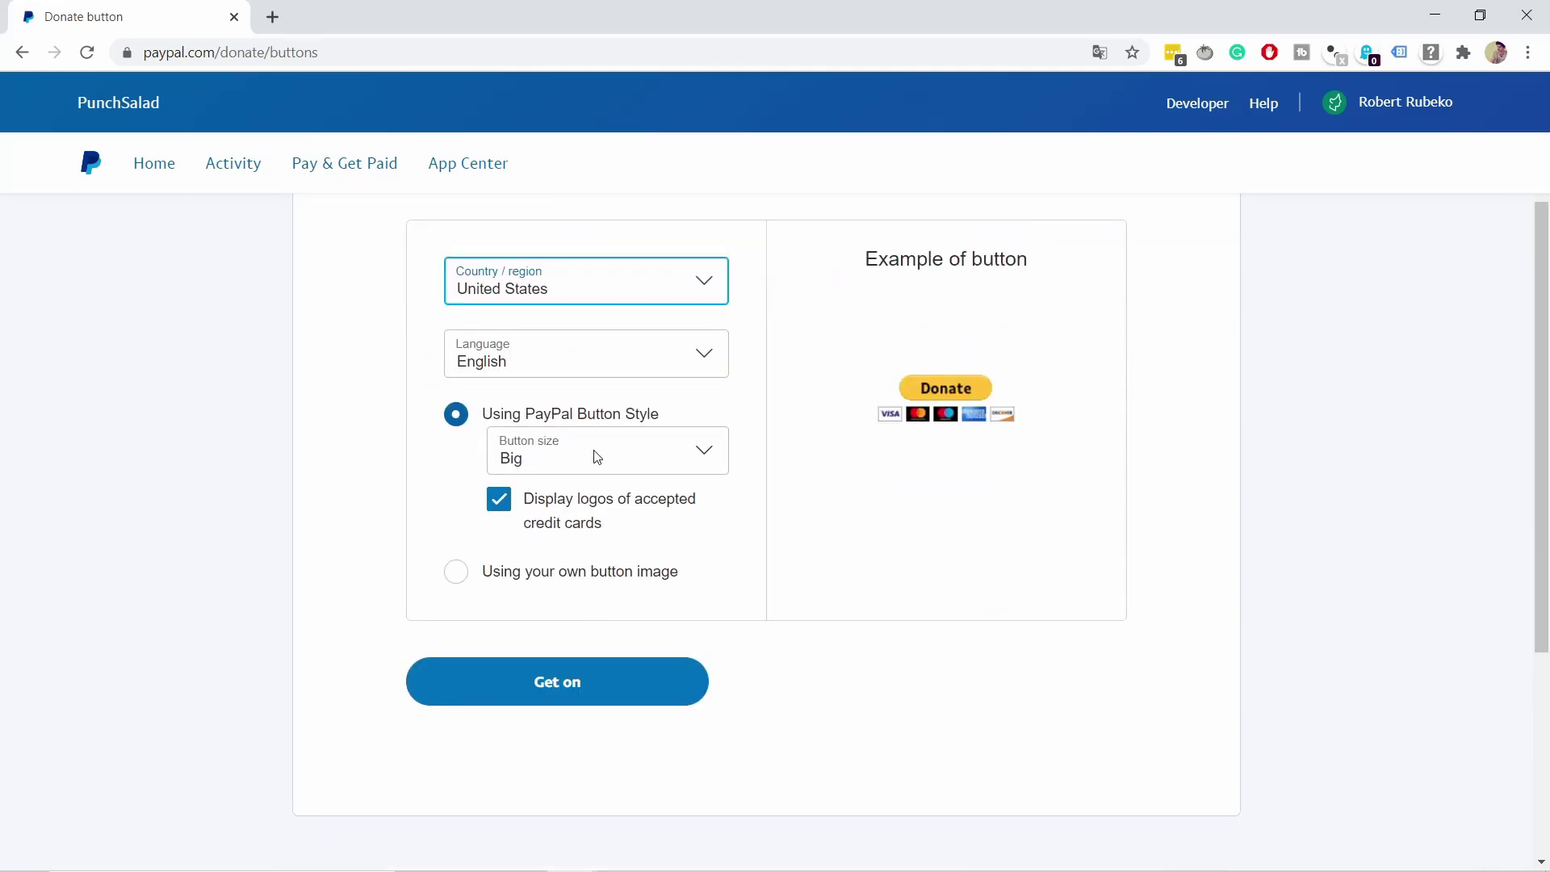
click(556, 461)
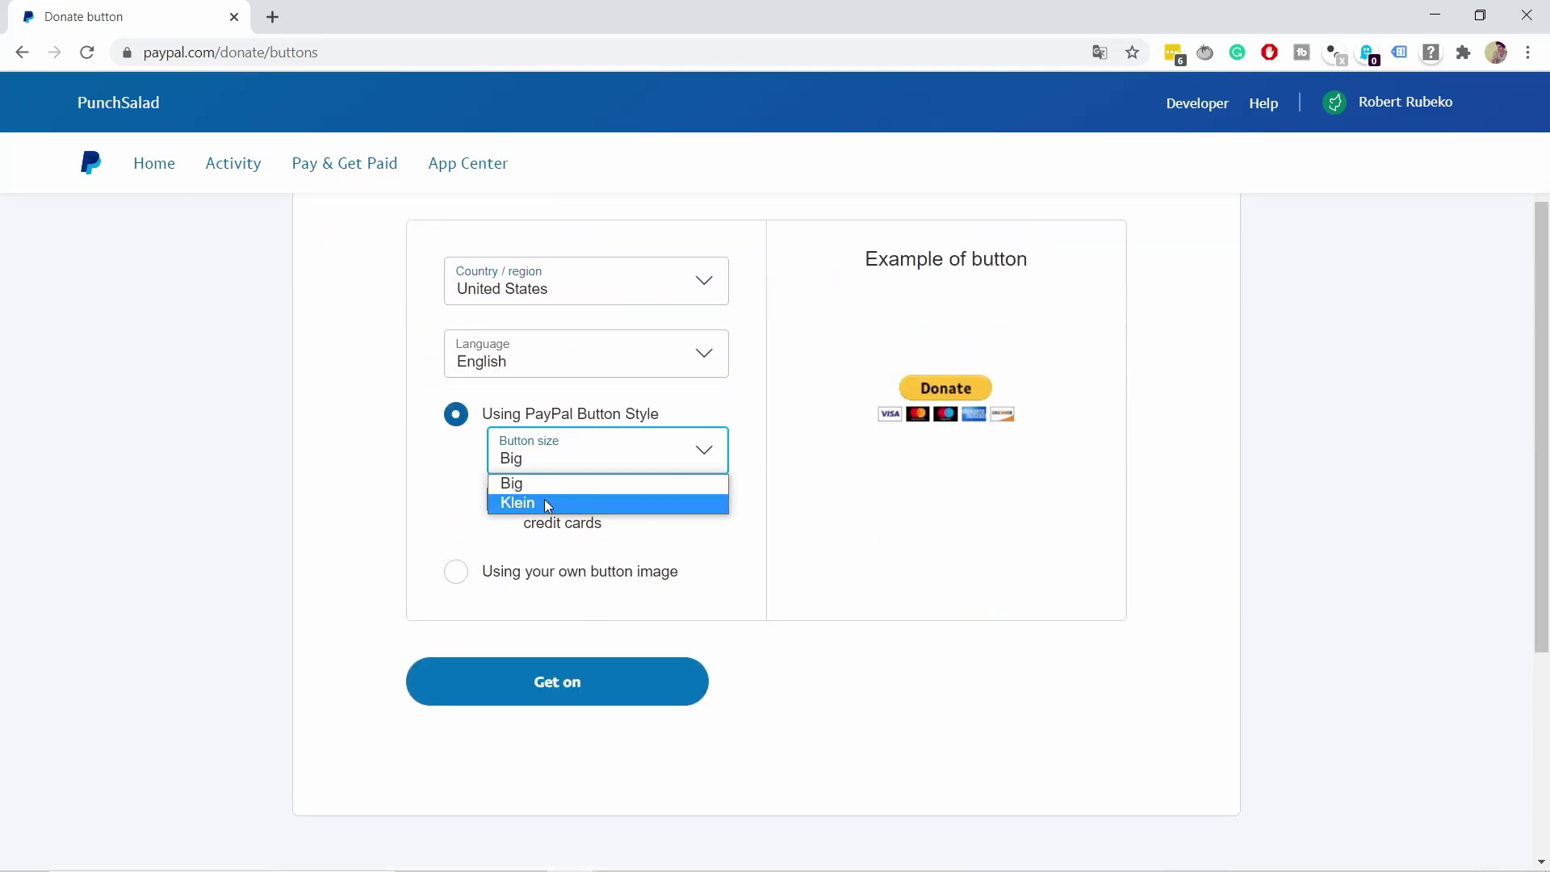
click(544, 499)
click(540, 461)
click(533, 484)
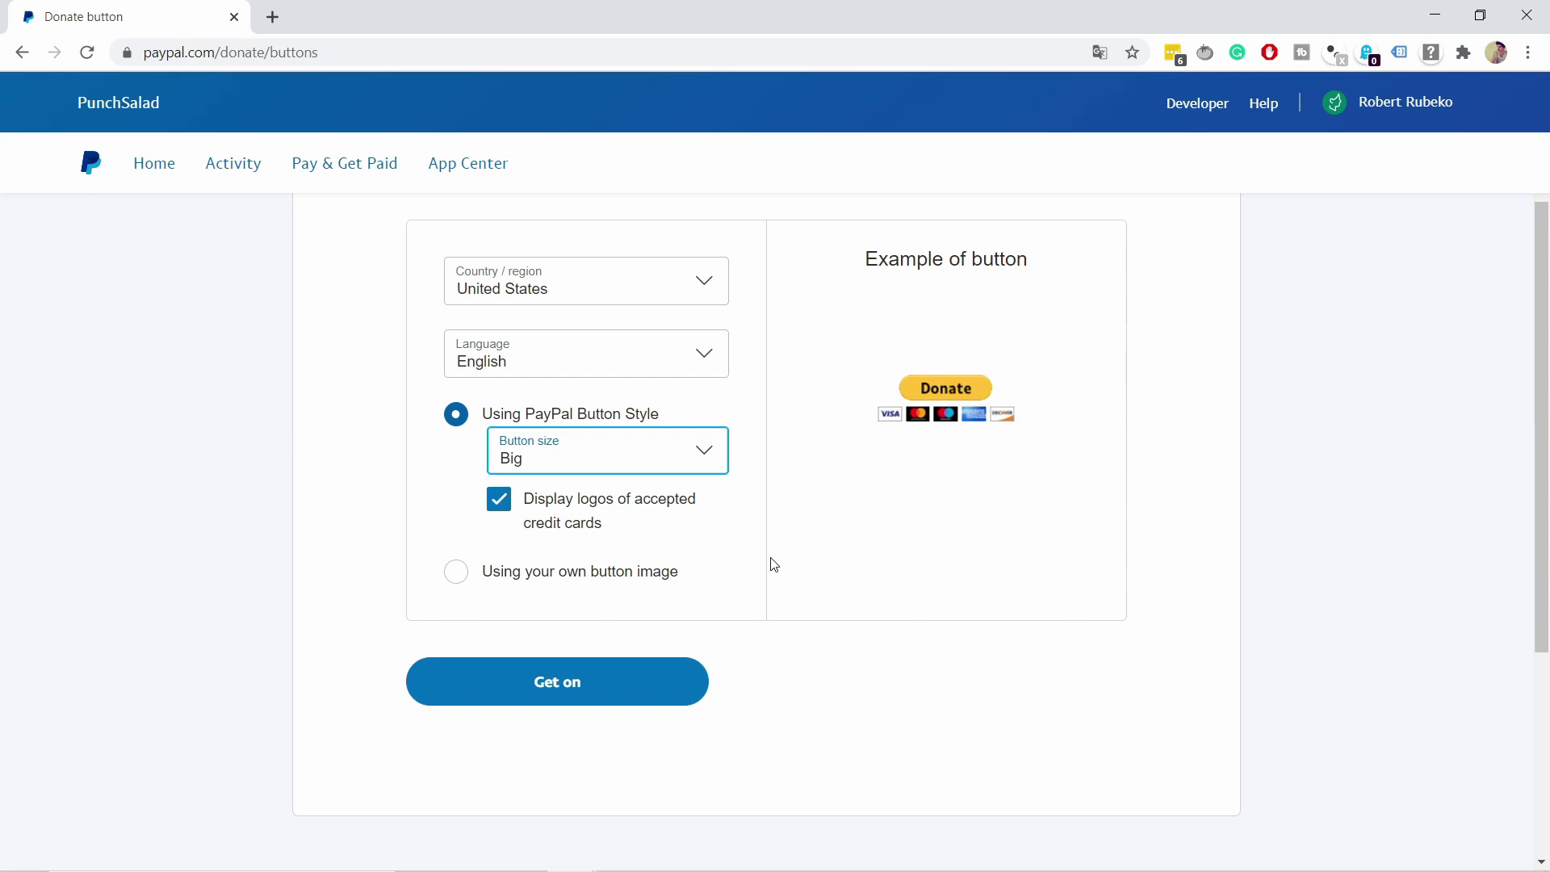
On the organization step, keep the logo uploaded to the business profile.
click(551, 690)
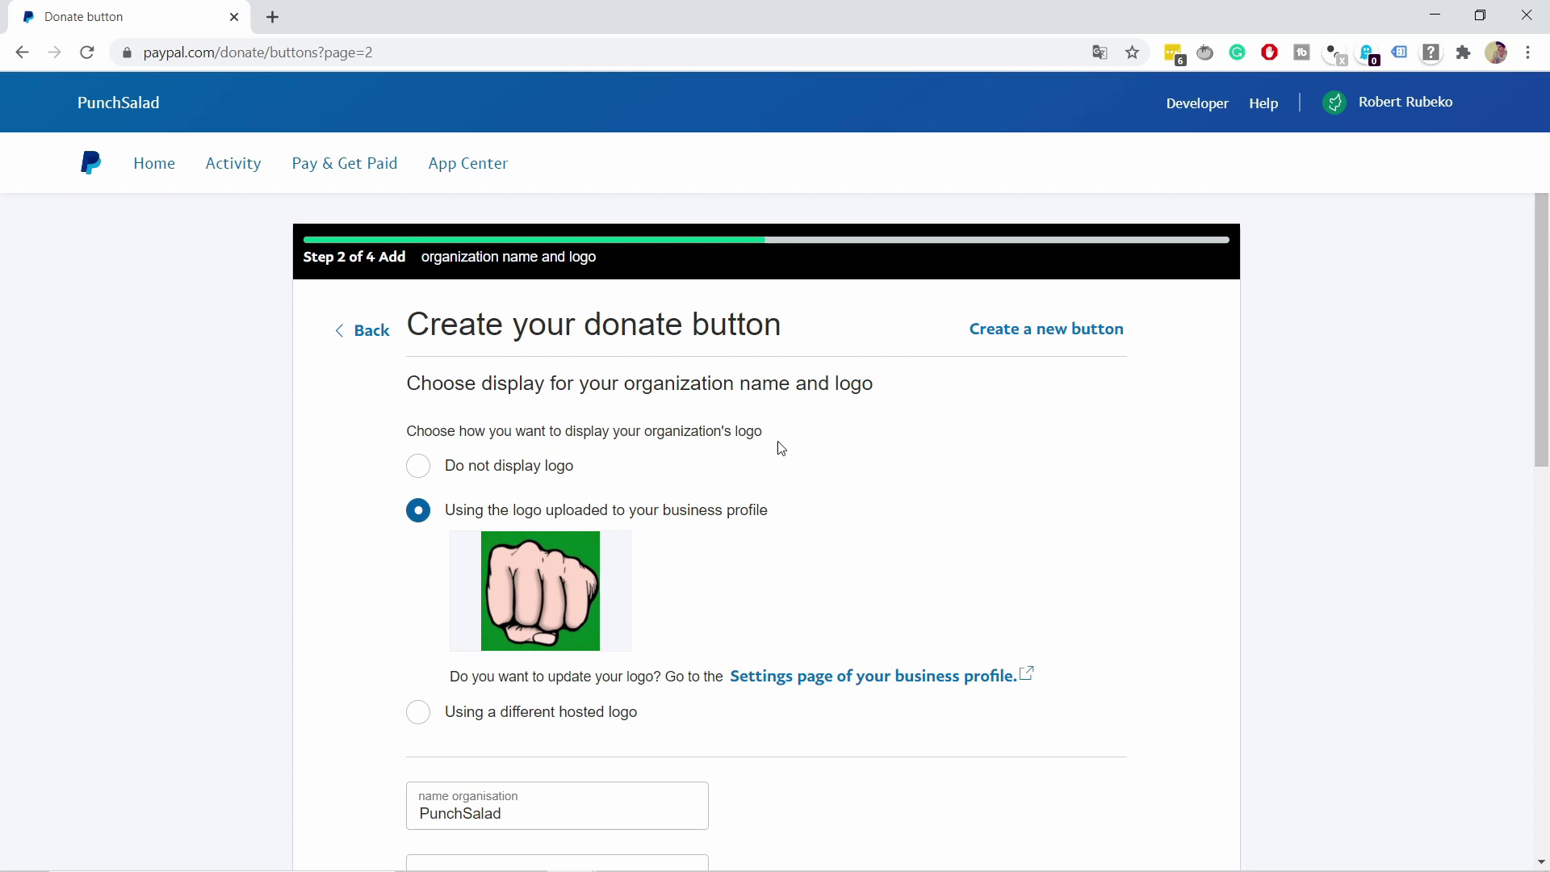
scroll(781, 448, down, 1)
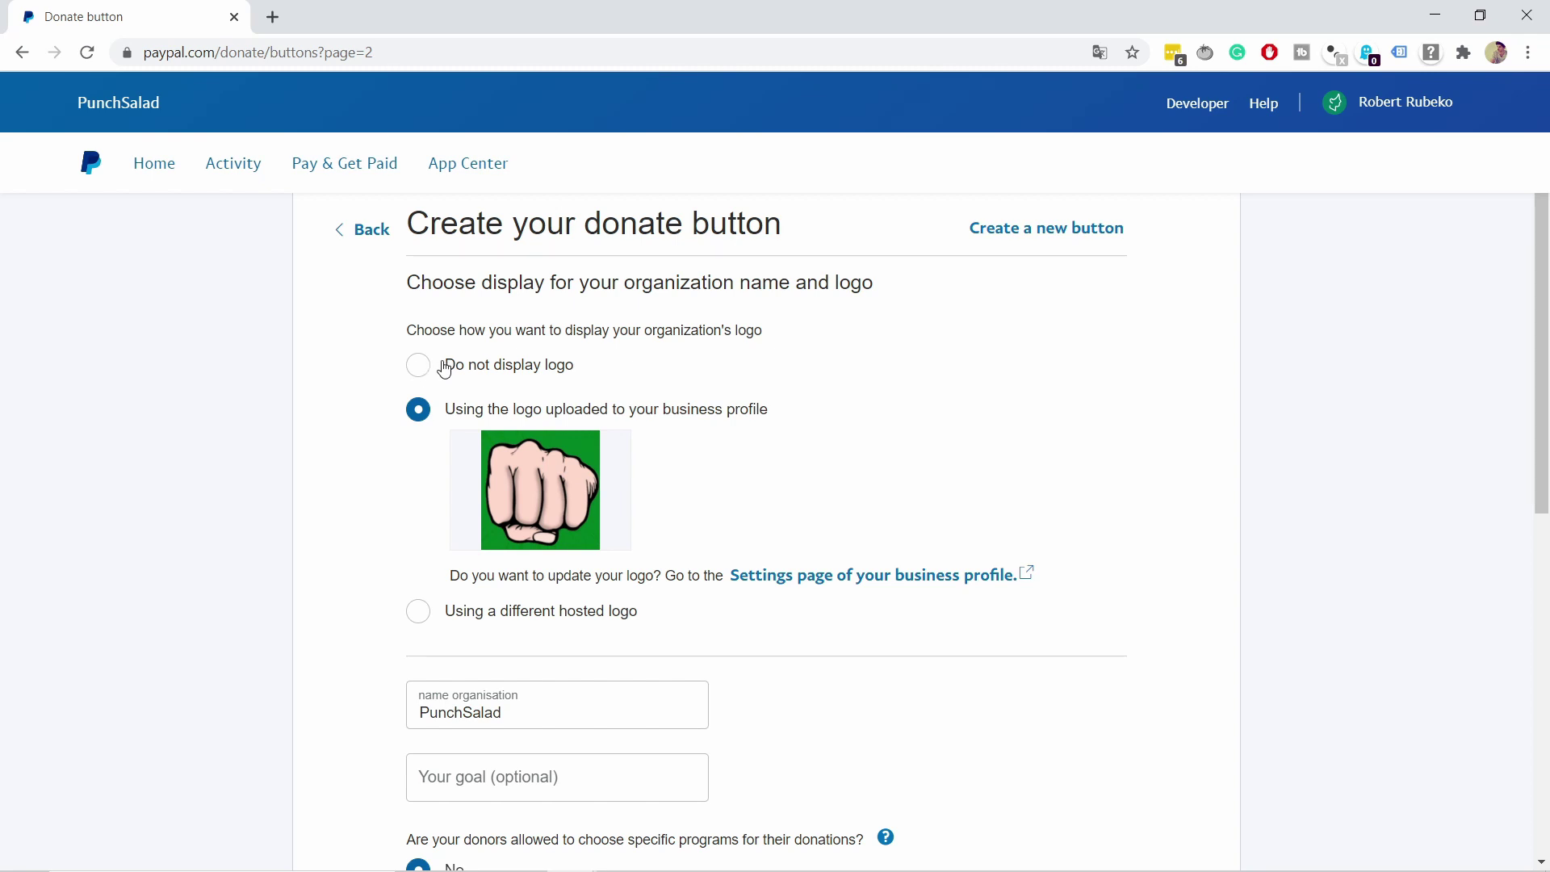
click(417, 618)
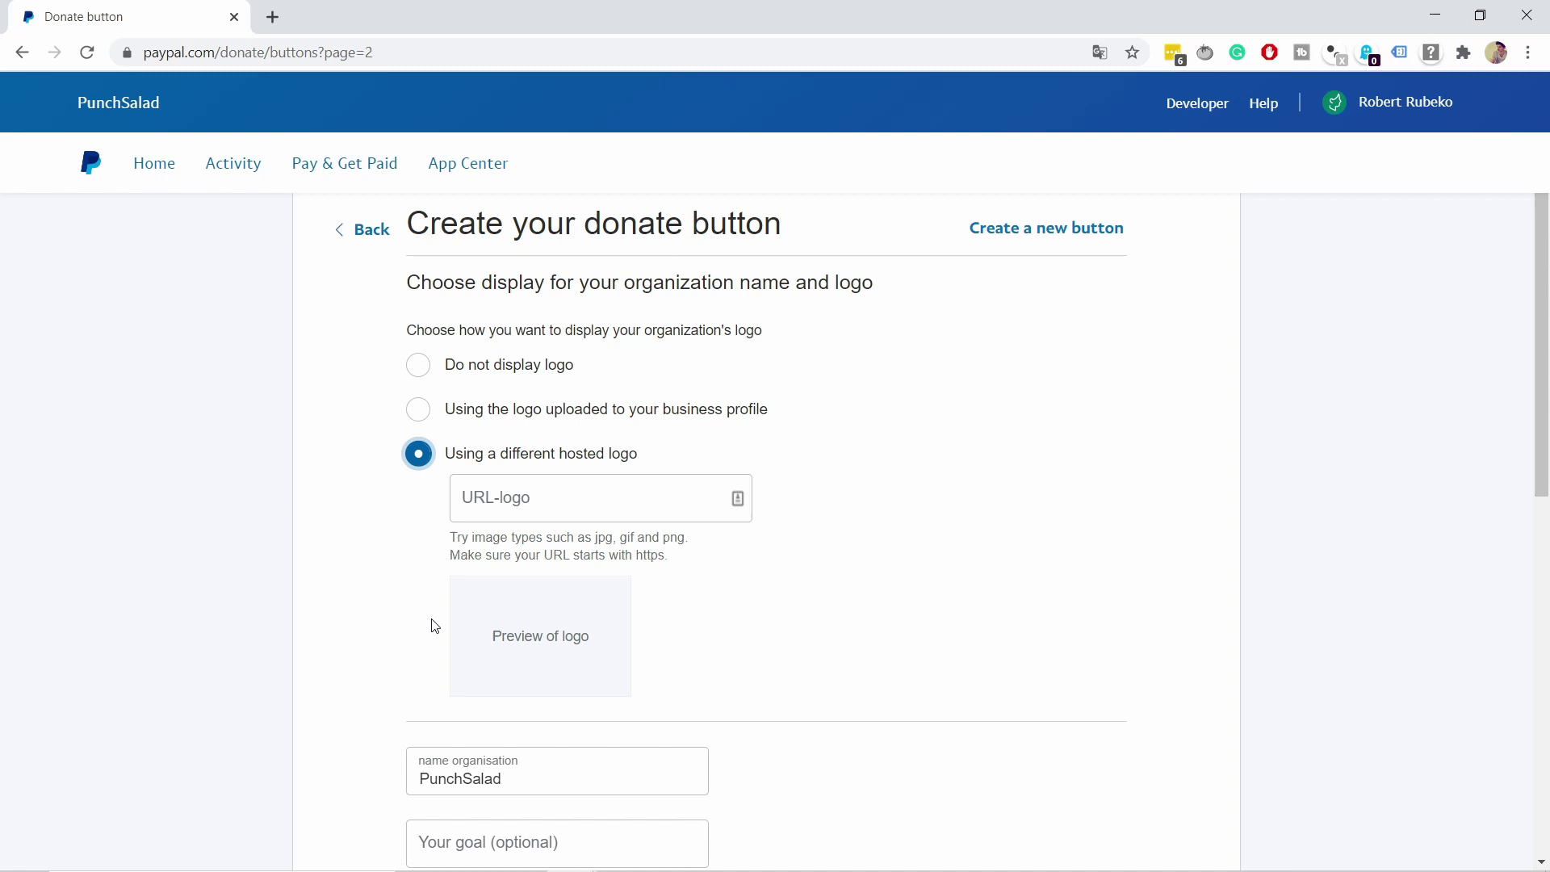
click(417, 411)
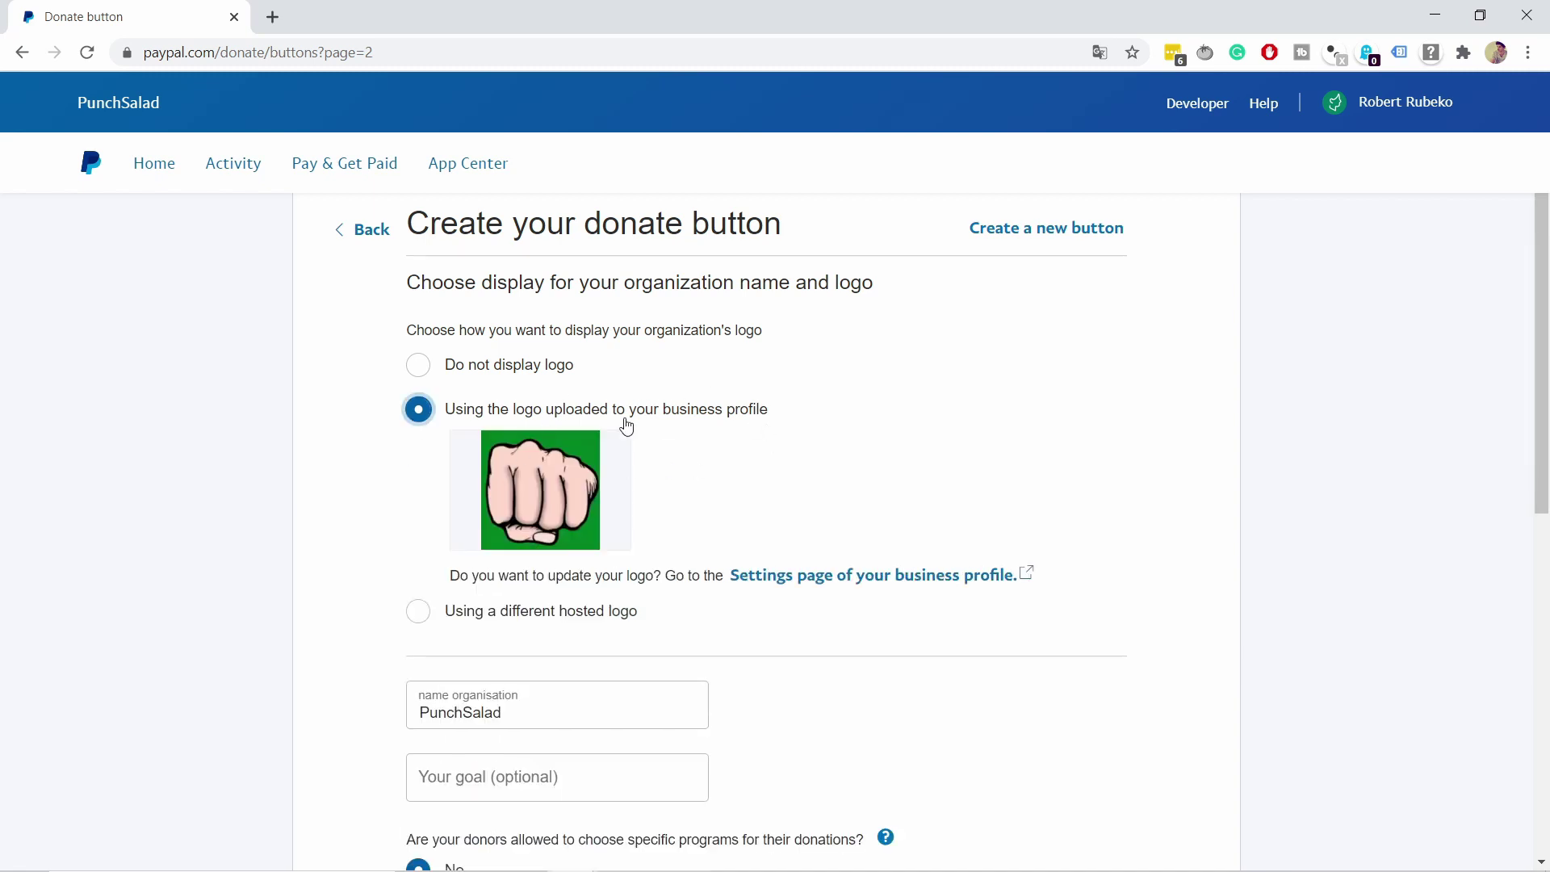
scroll(665, 521, down, 5)
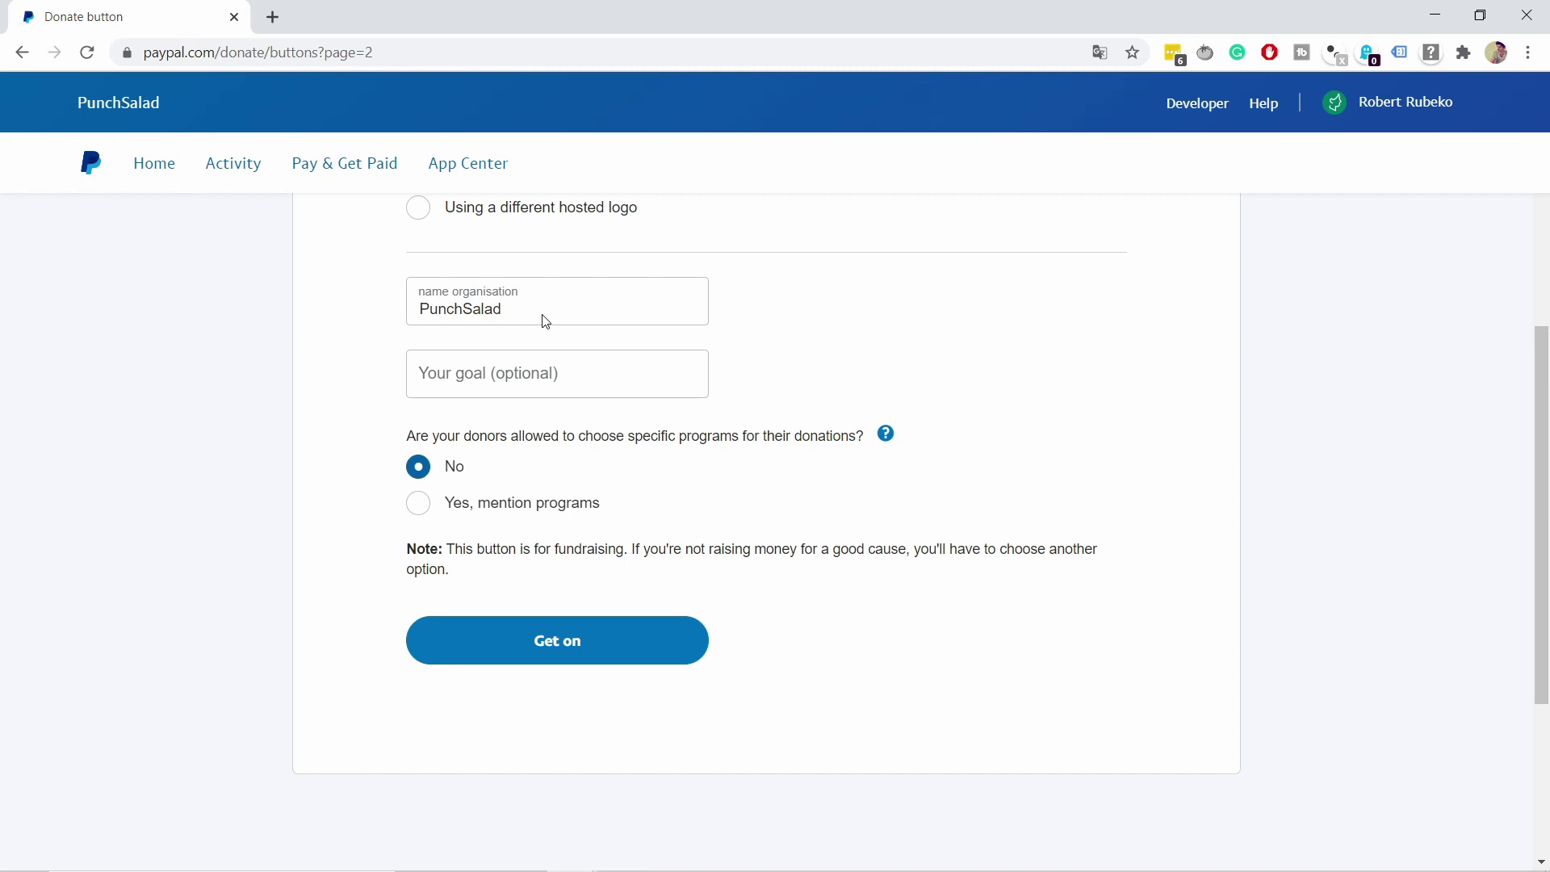
mouse_move(1394, 107)
Briefly add a 'Kids hospital' program, then remove it and set programs to No.
click(418, 505)
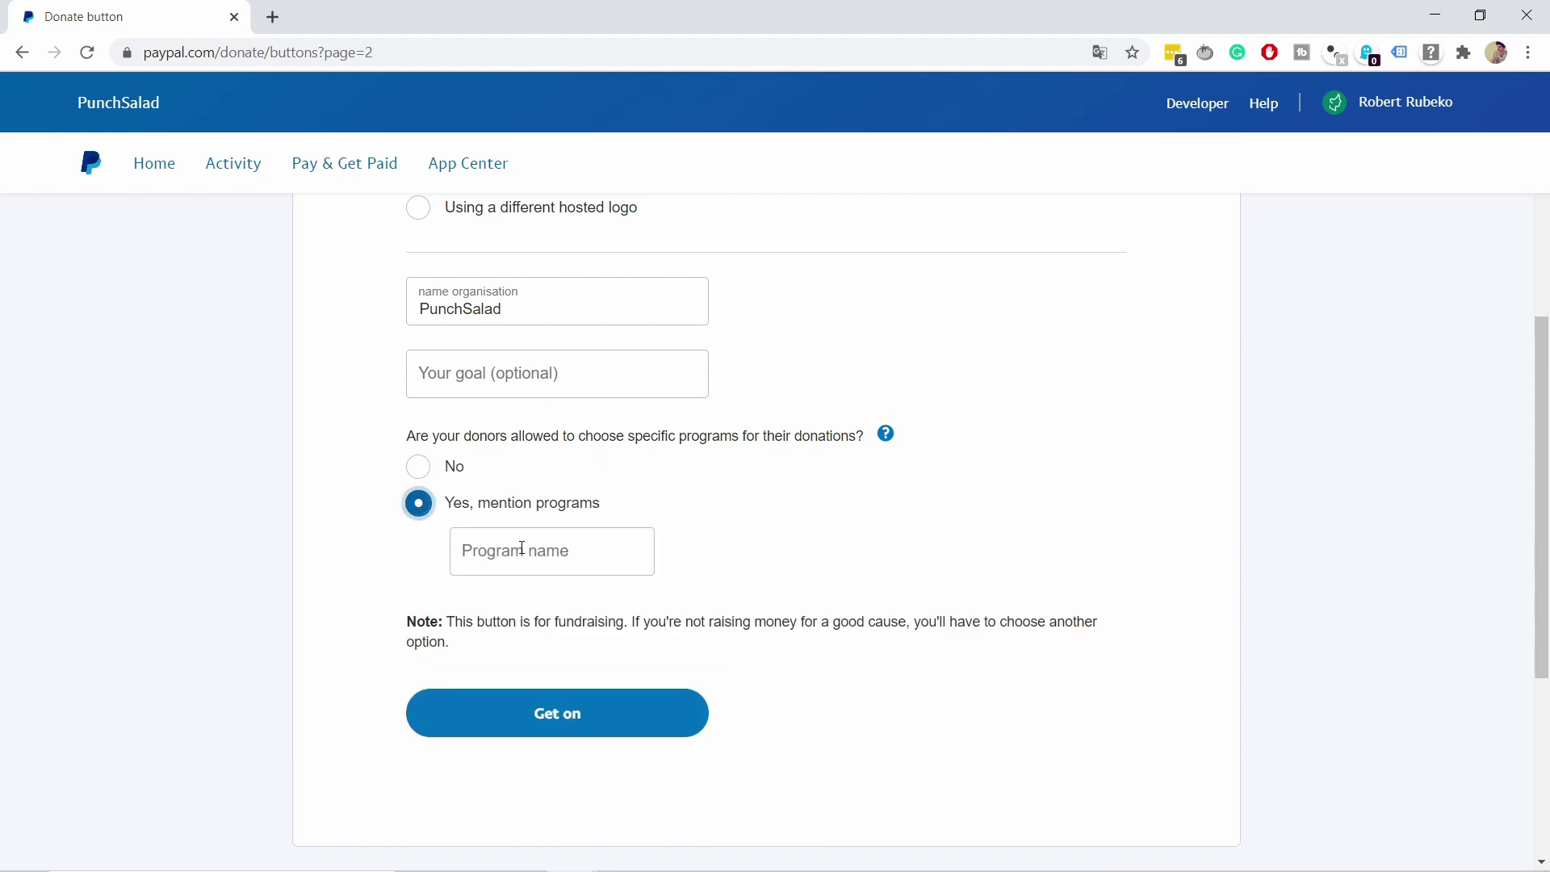
click(500, 554)
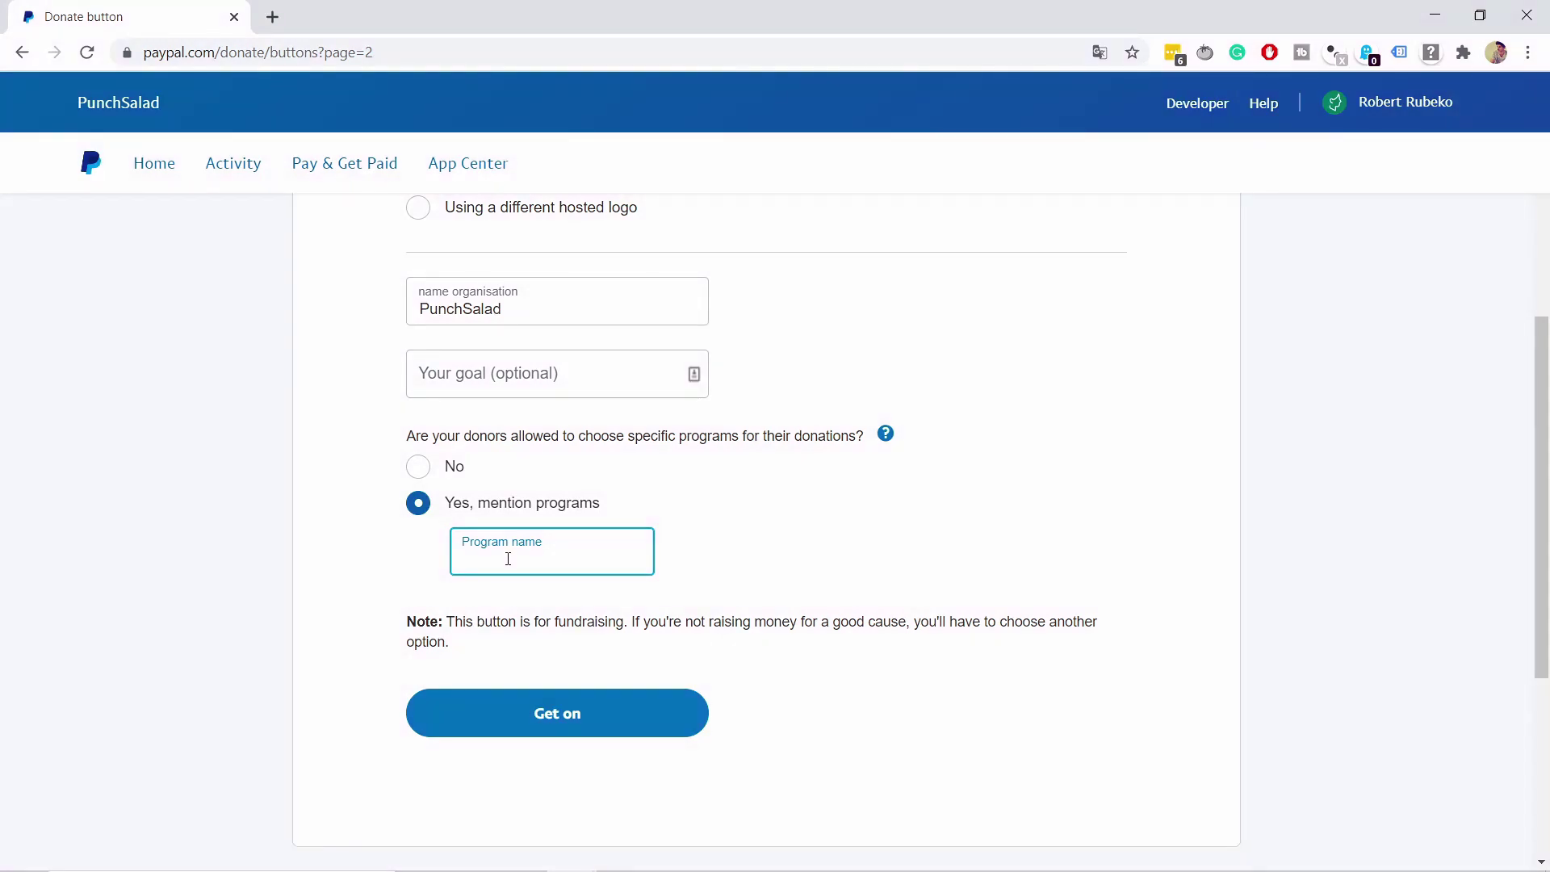
text(Kids hopspital)
click(683, 553)
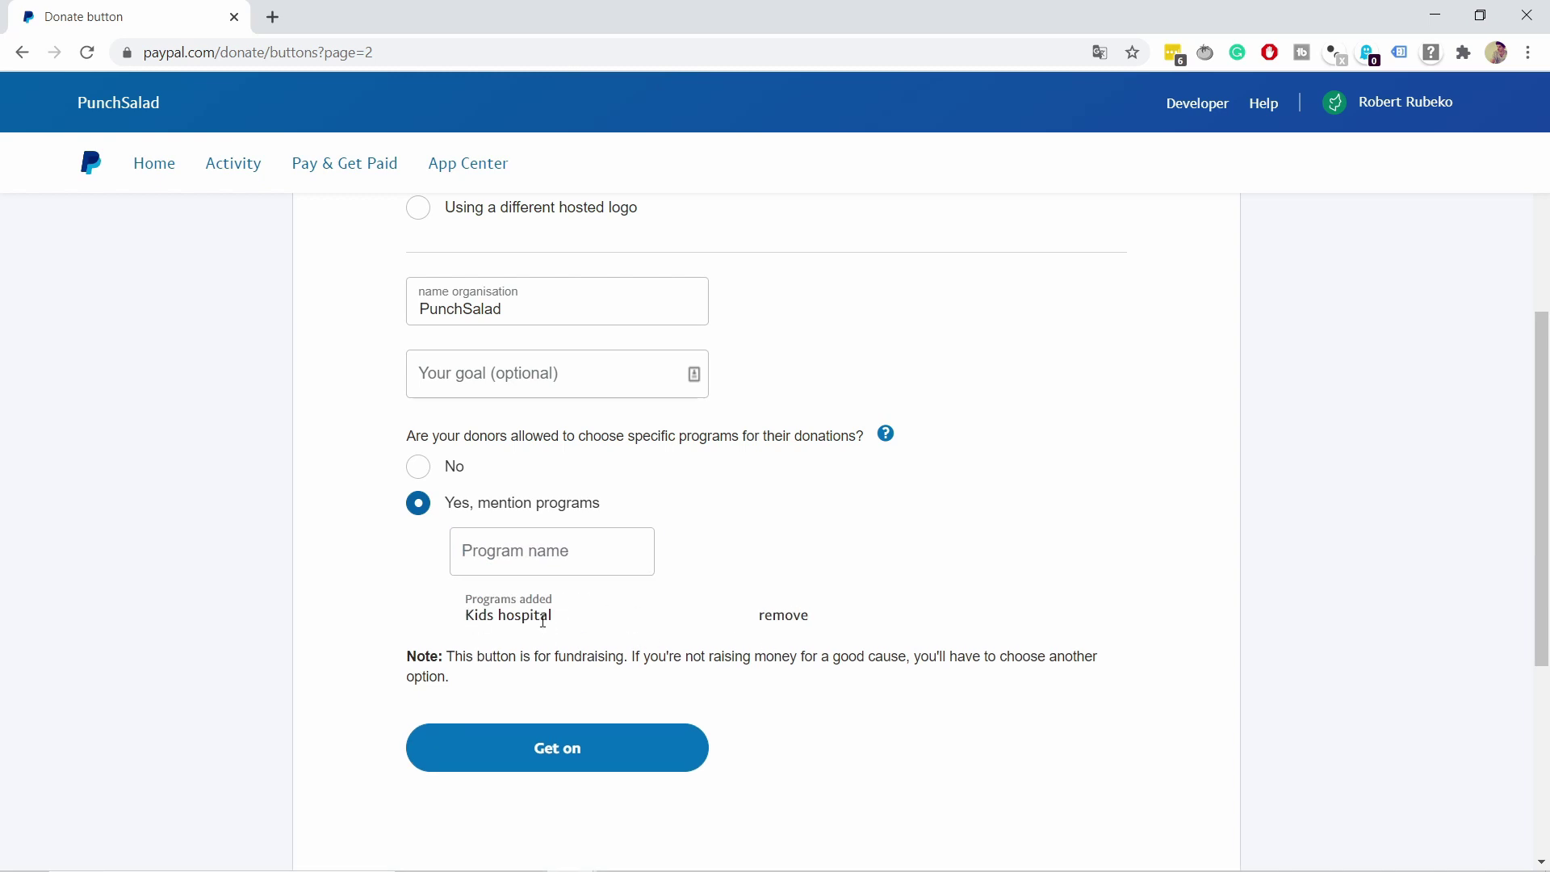
click(787, 617)
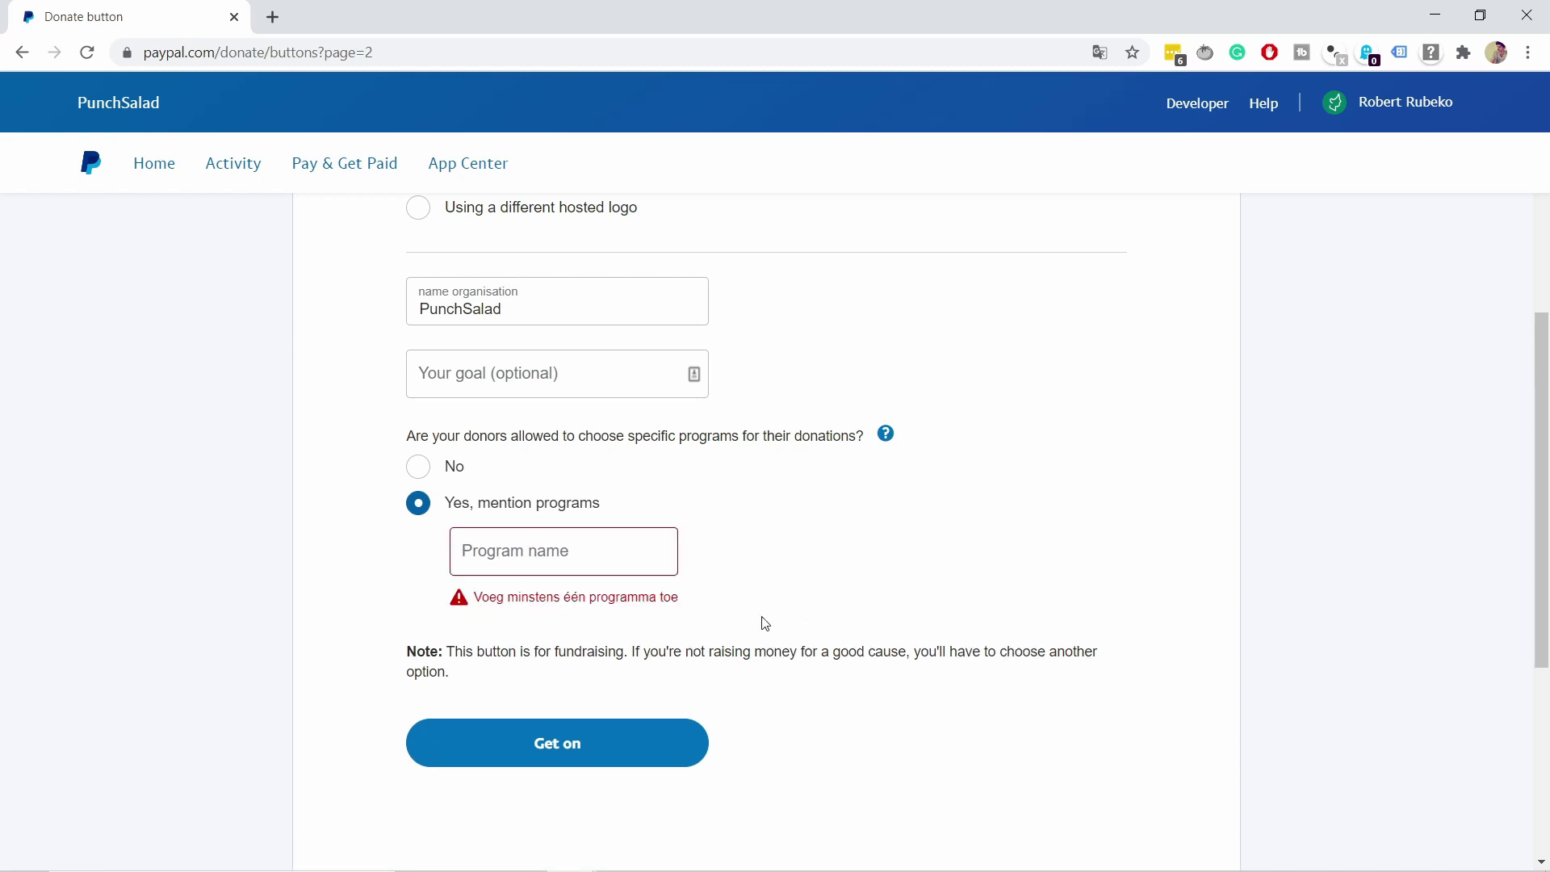
click(418, 467)
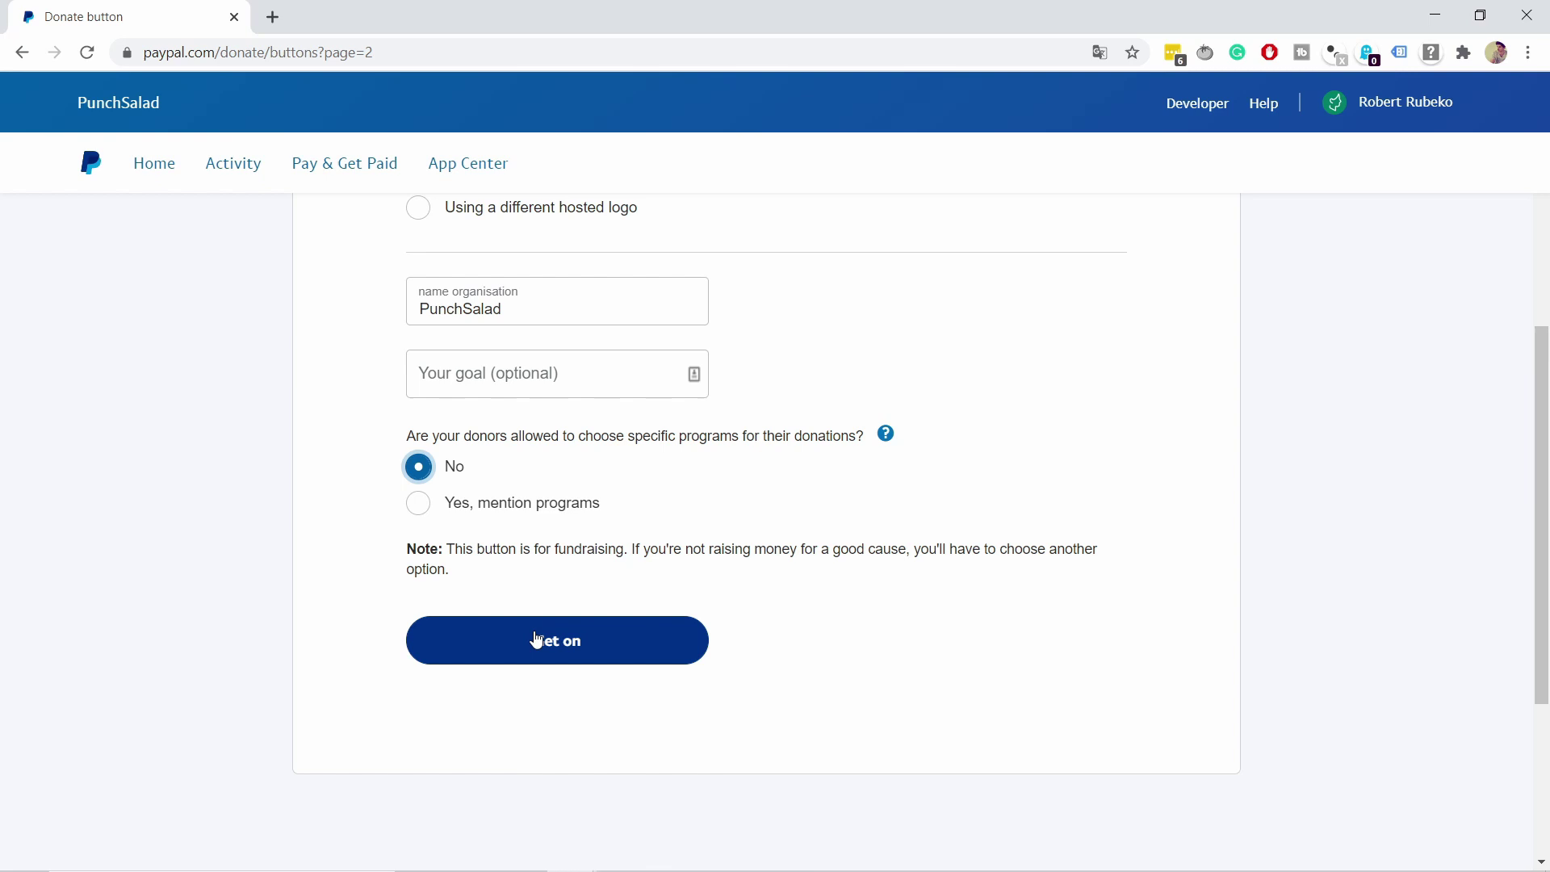
click(496, 640)
Keep EUR as the donation currency and allow donors to give any amount.
scroll(742, 593, up, 3)
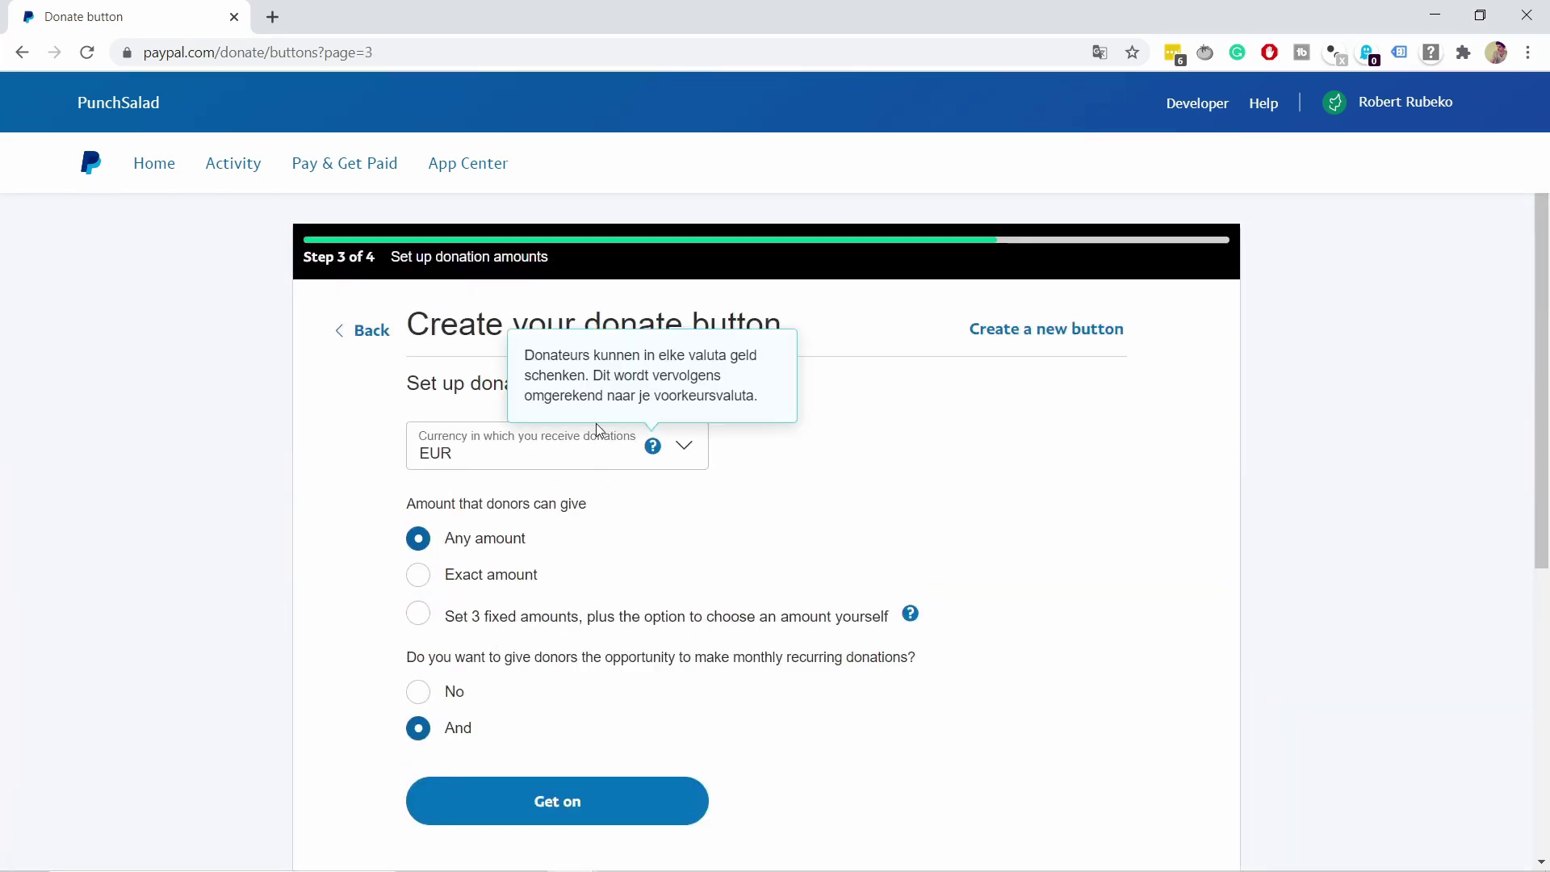
click(511, 446)
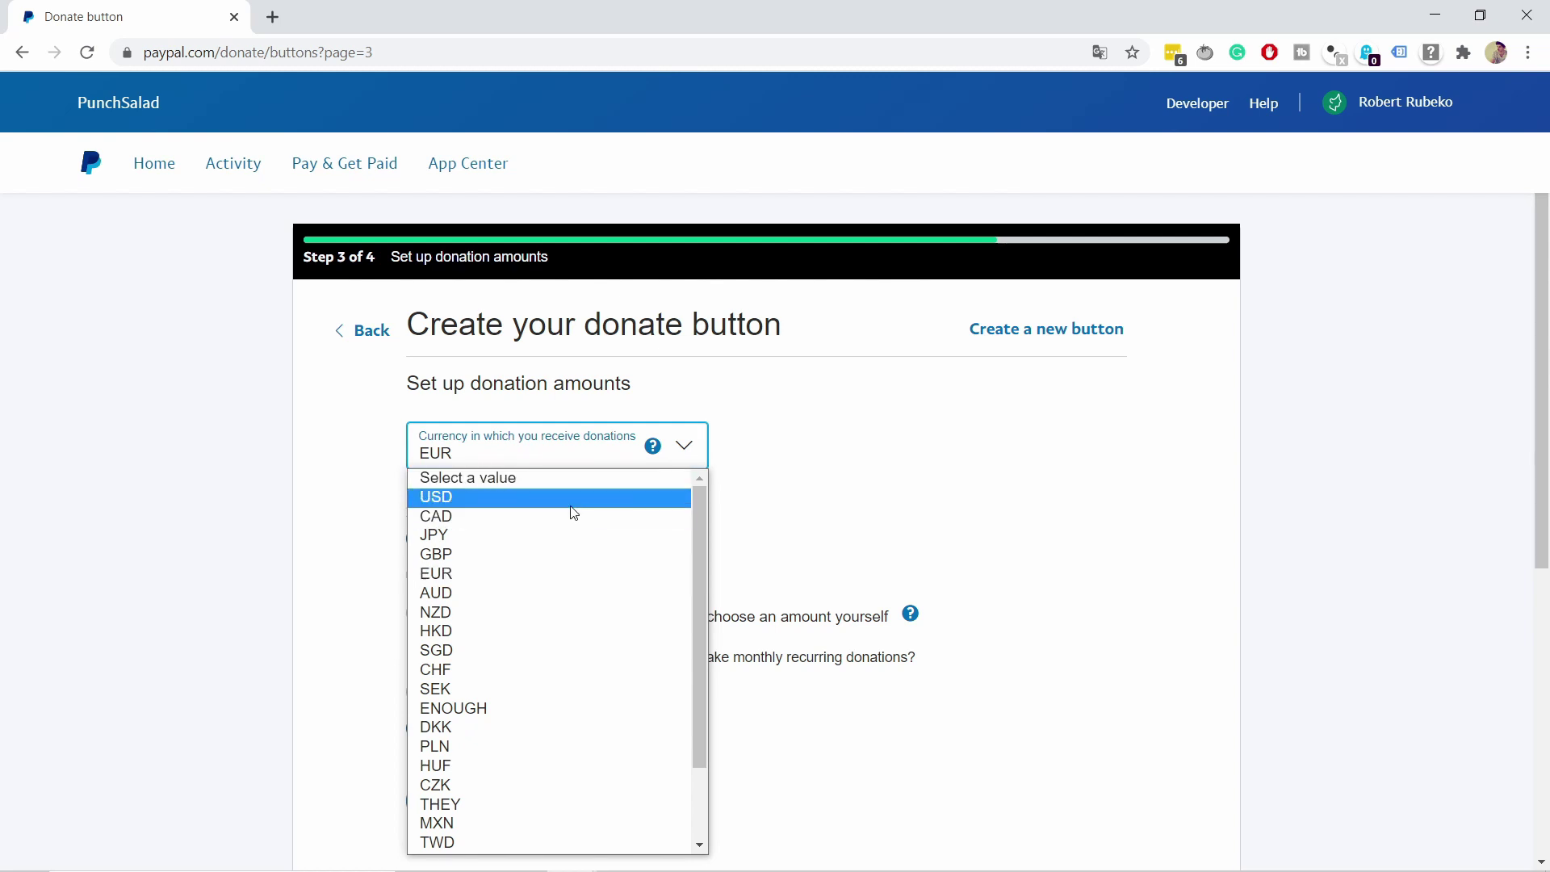
click(818, 505)
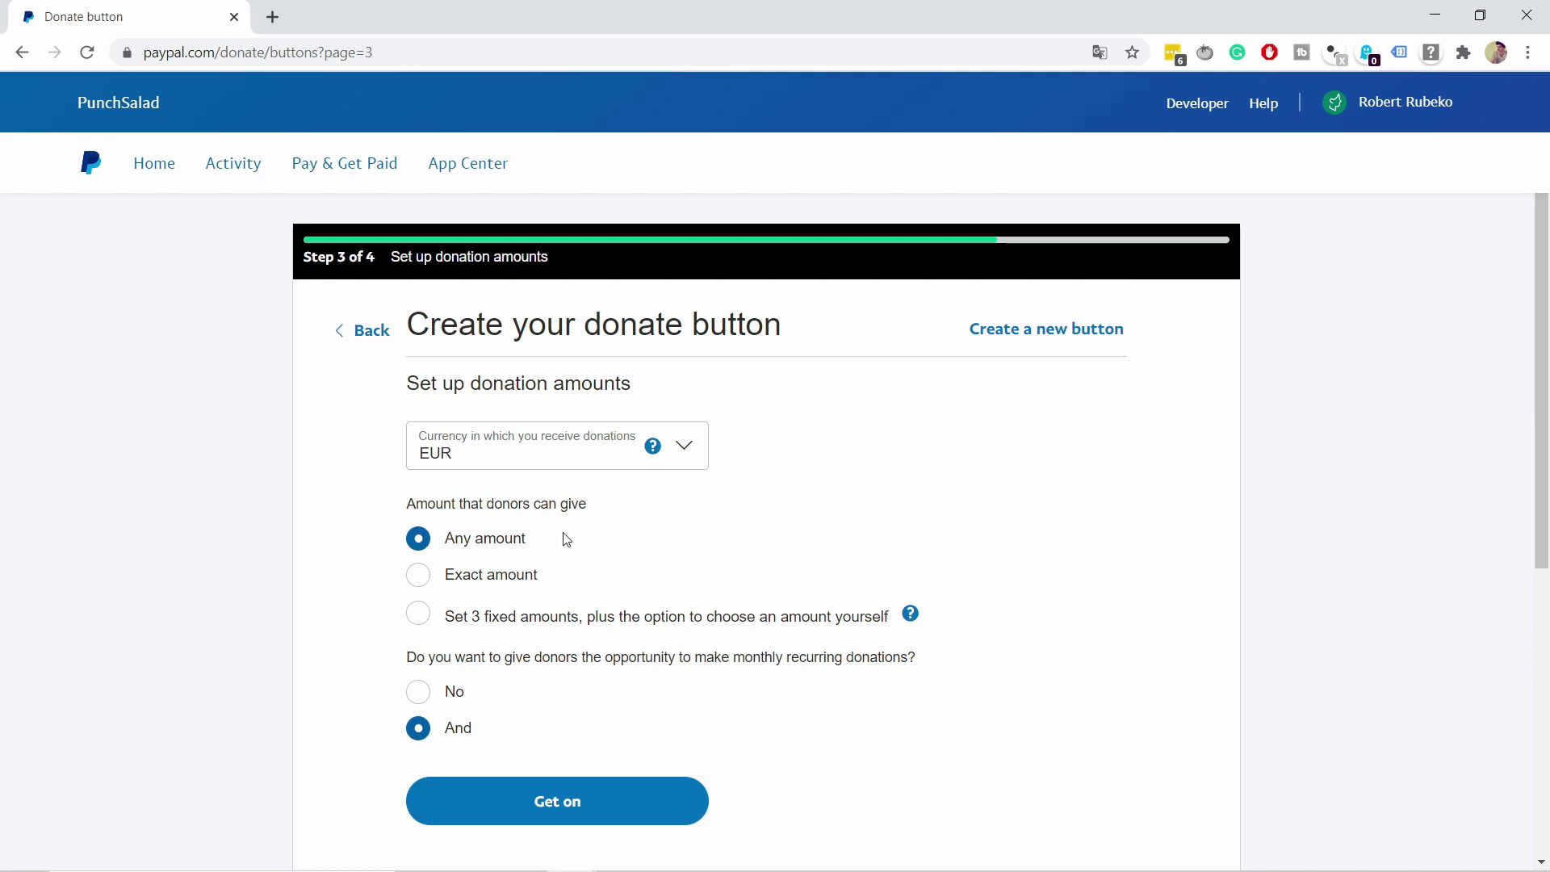
click(415, 576)
click(418, 539)
Try fixed amounts 0,05, 10,00 and 0,2000, revert to any amount, and disable monthly donations.
click(418, 611)
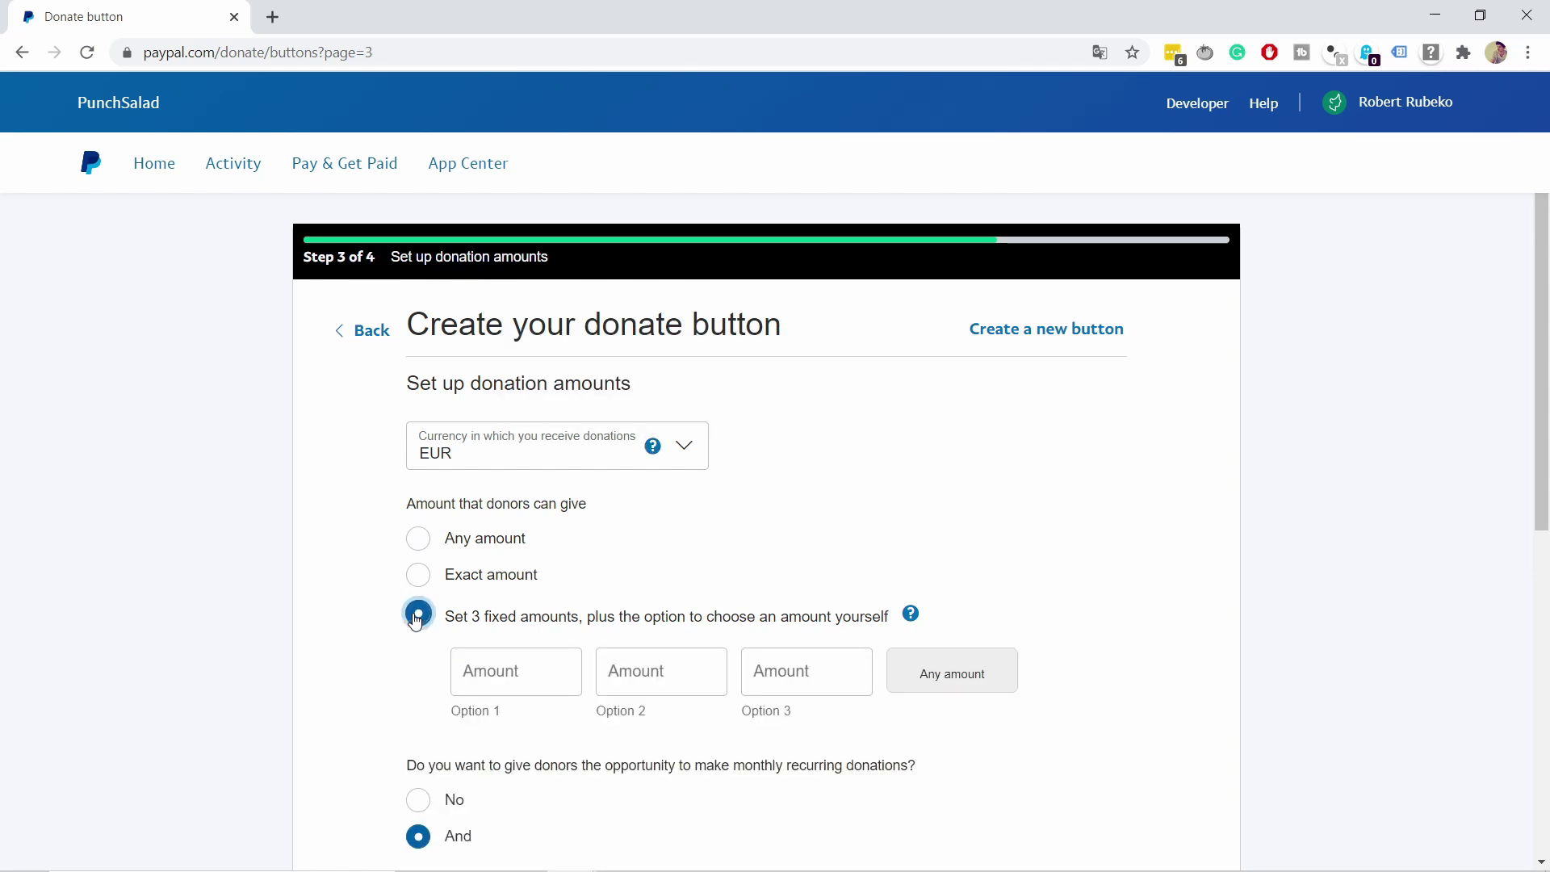
click(505, 663)
text(0,05)
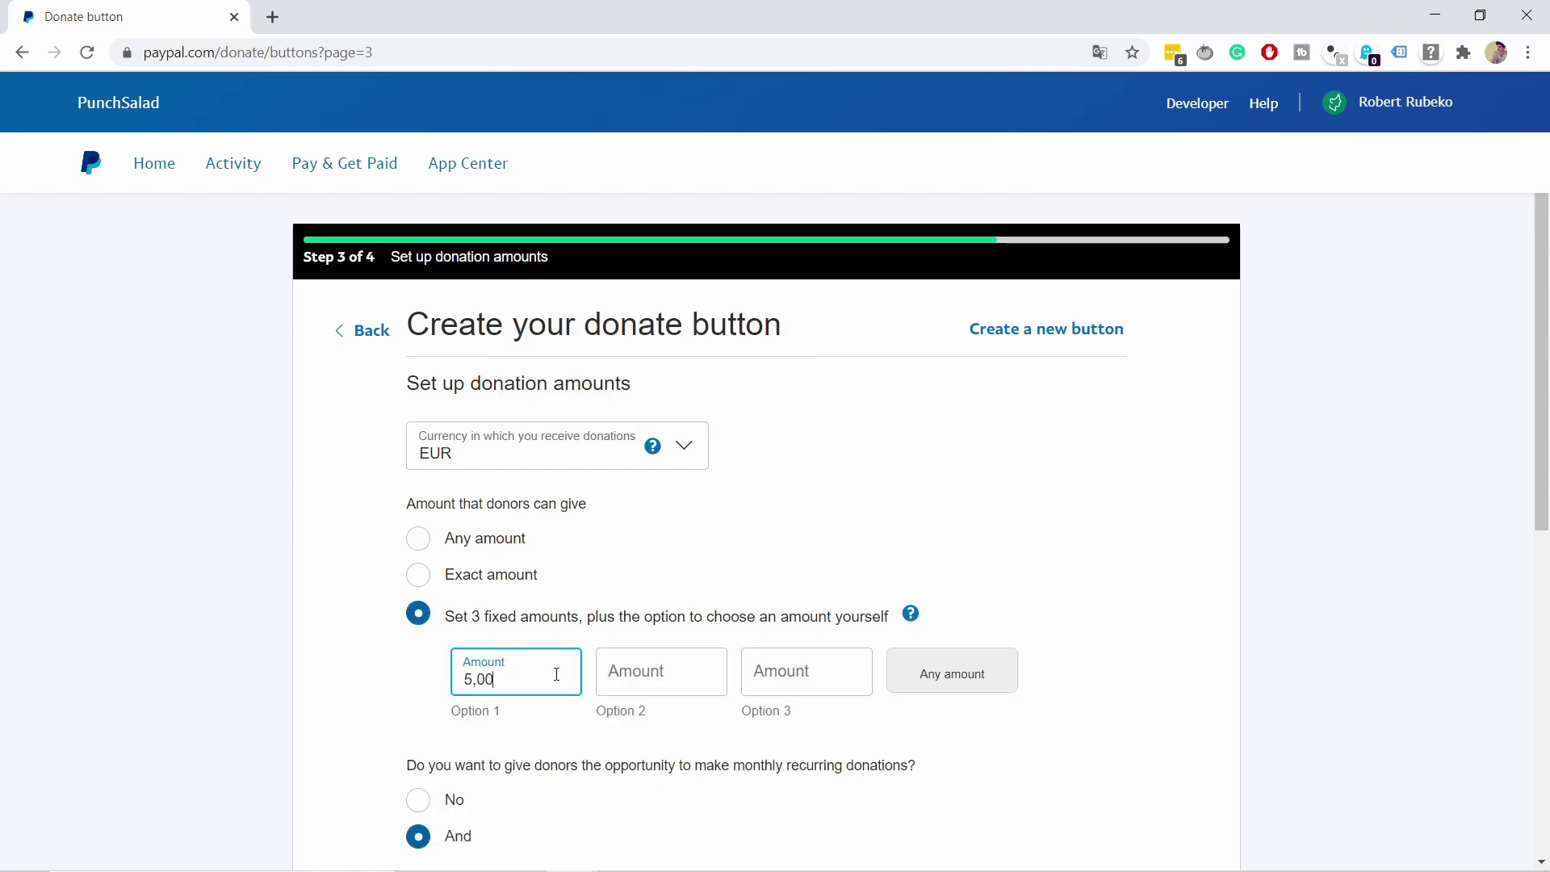
key(Tab)
text(10,00)
key(Tab)
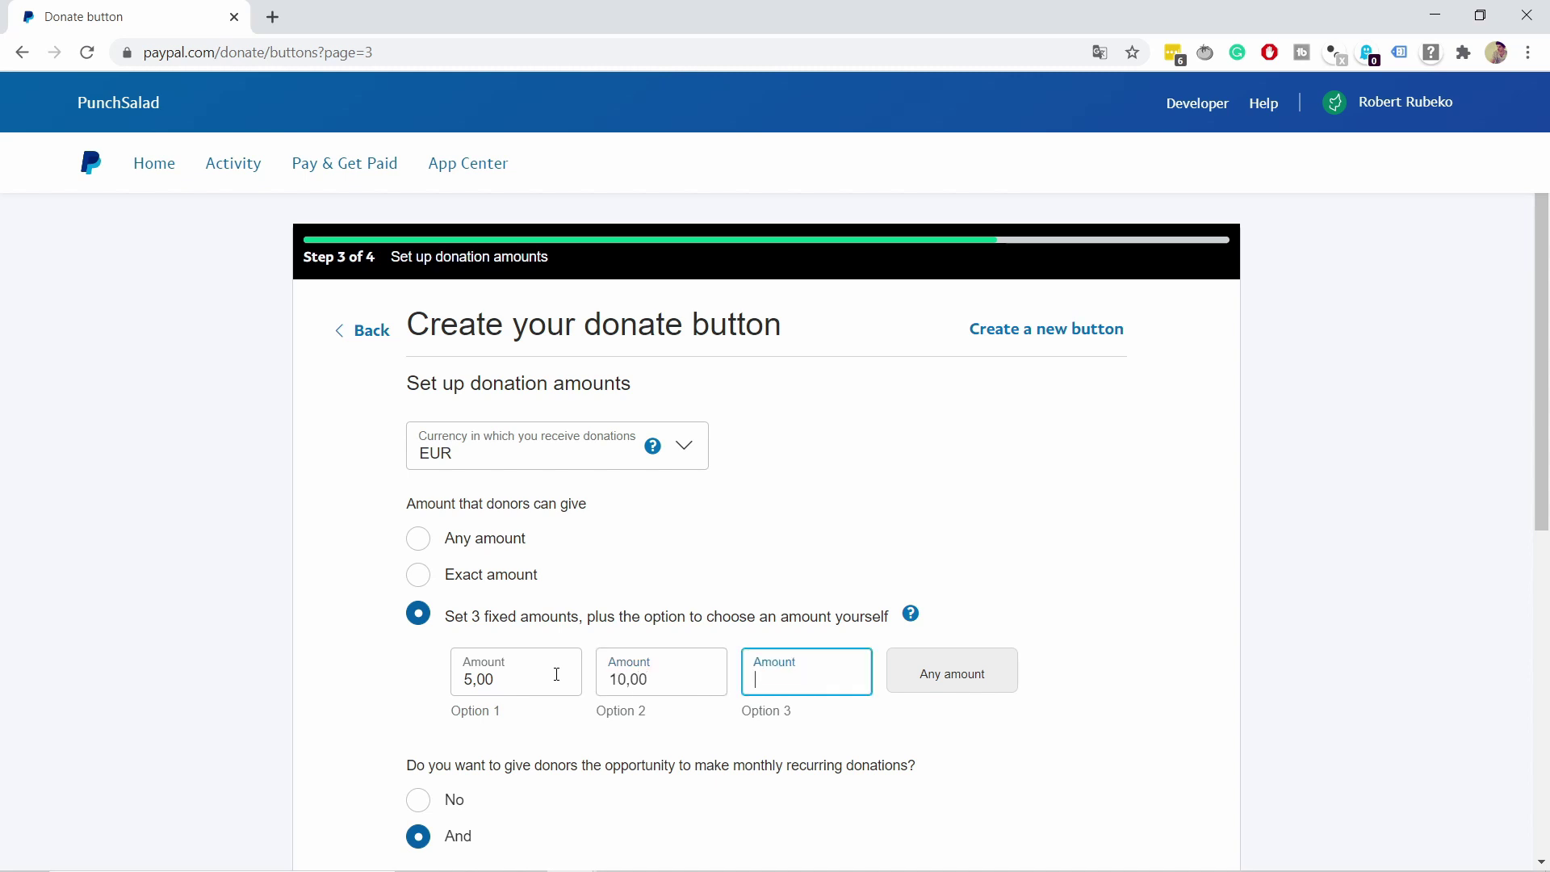
text(0,2000)
click(416, 541)
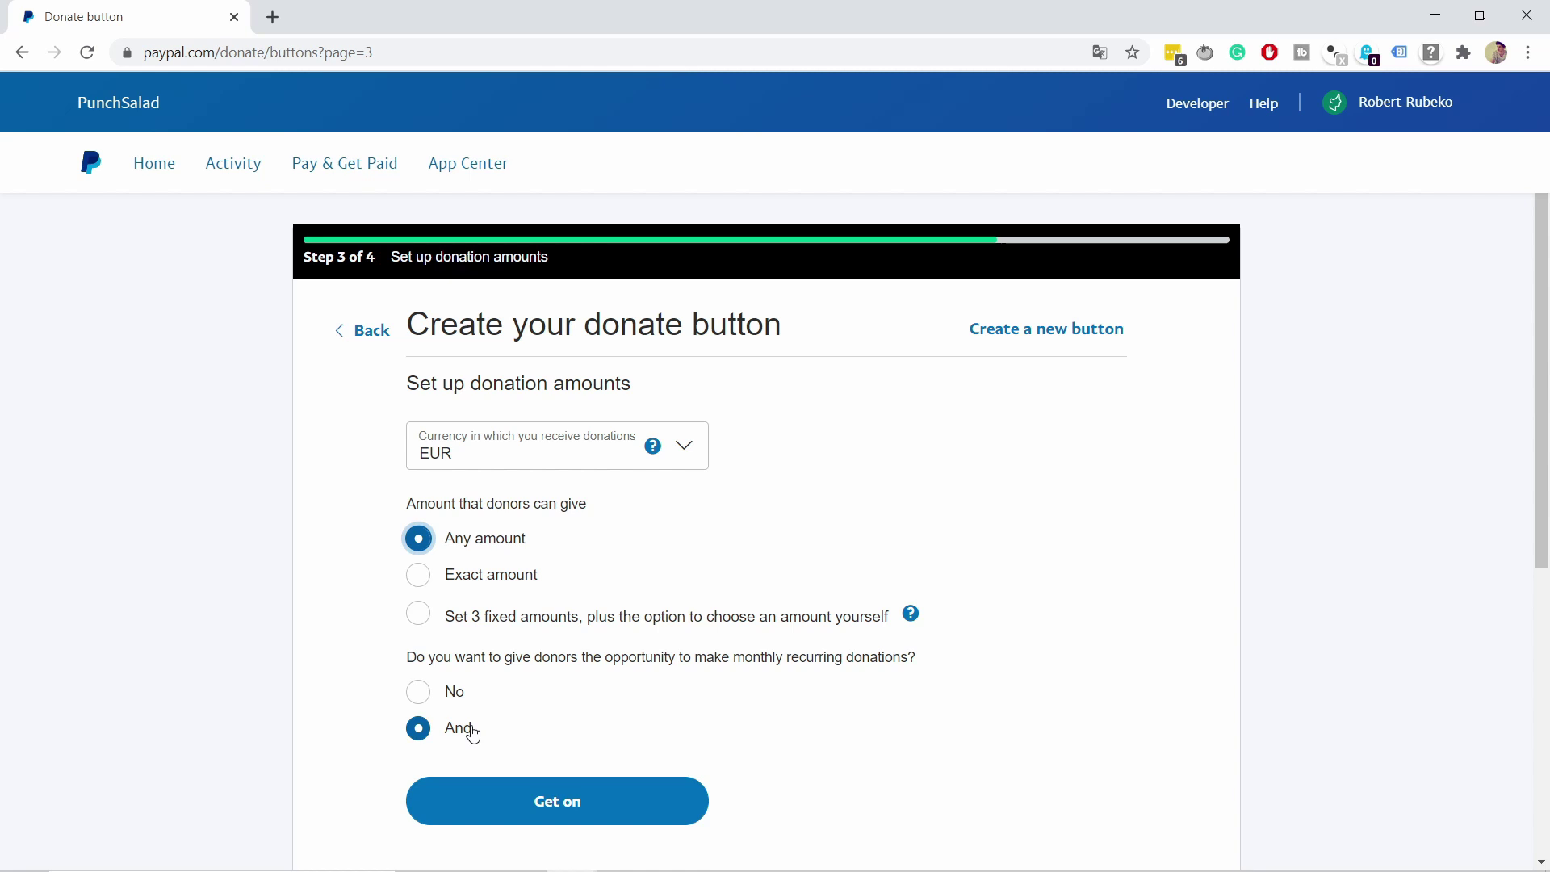
click(428, 694)
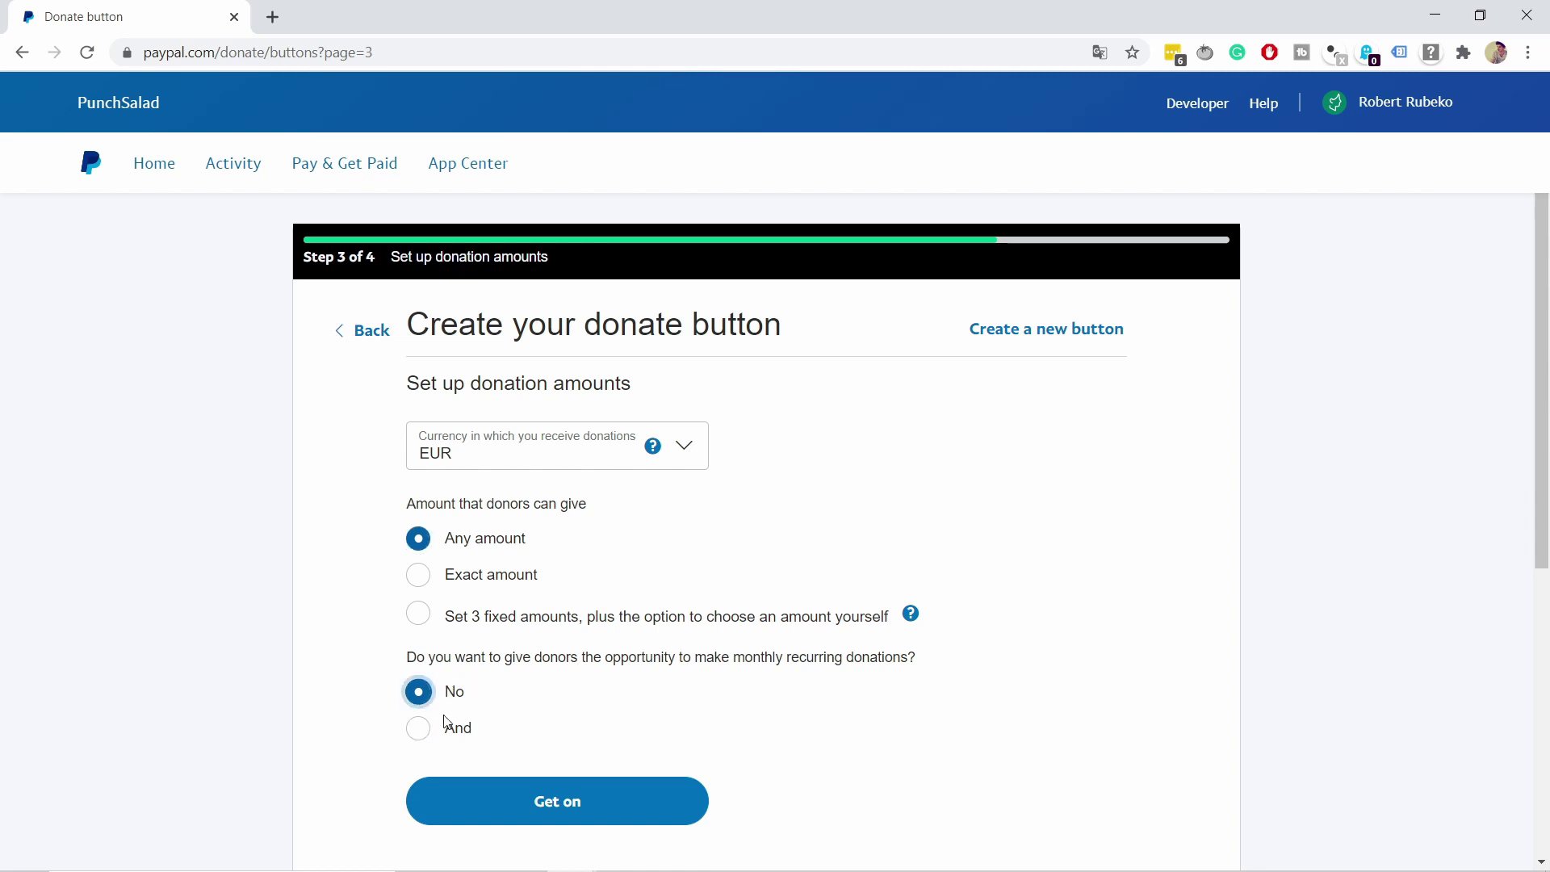
On the optional settings step, set receiving donors' e-mail addresses to No.
click(501, 804)
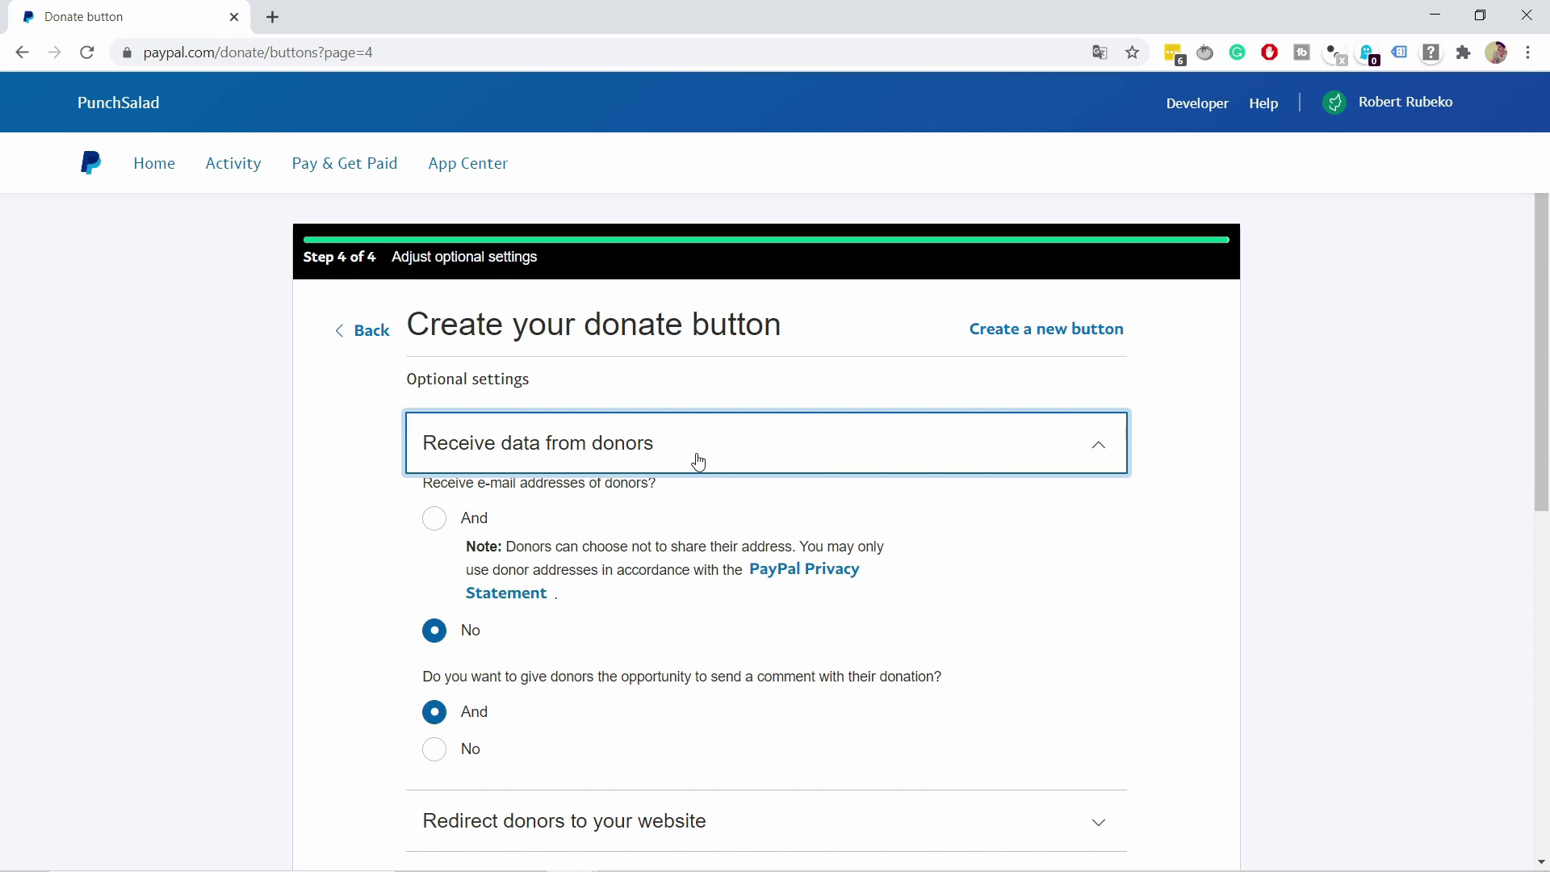
click(434, 517)
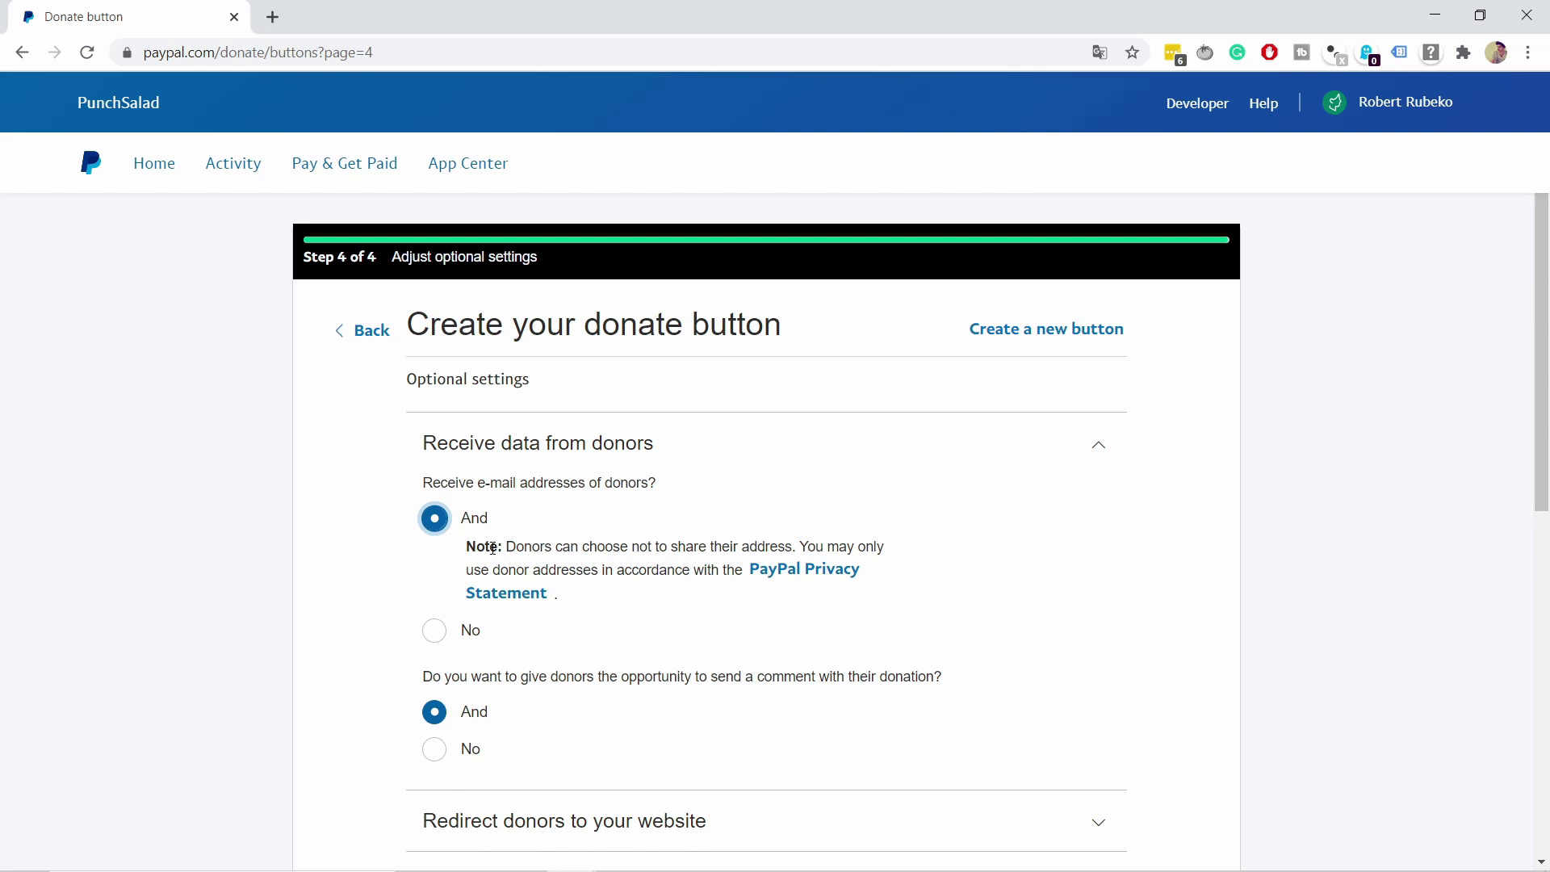
click(434, 634)
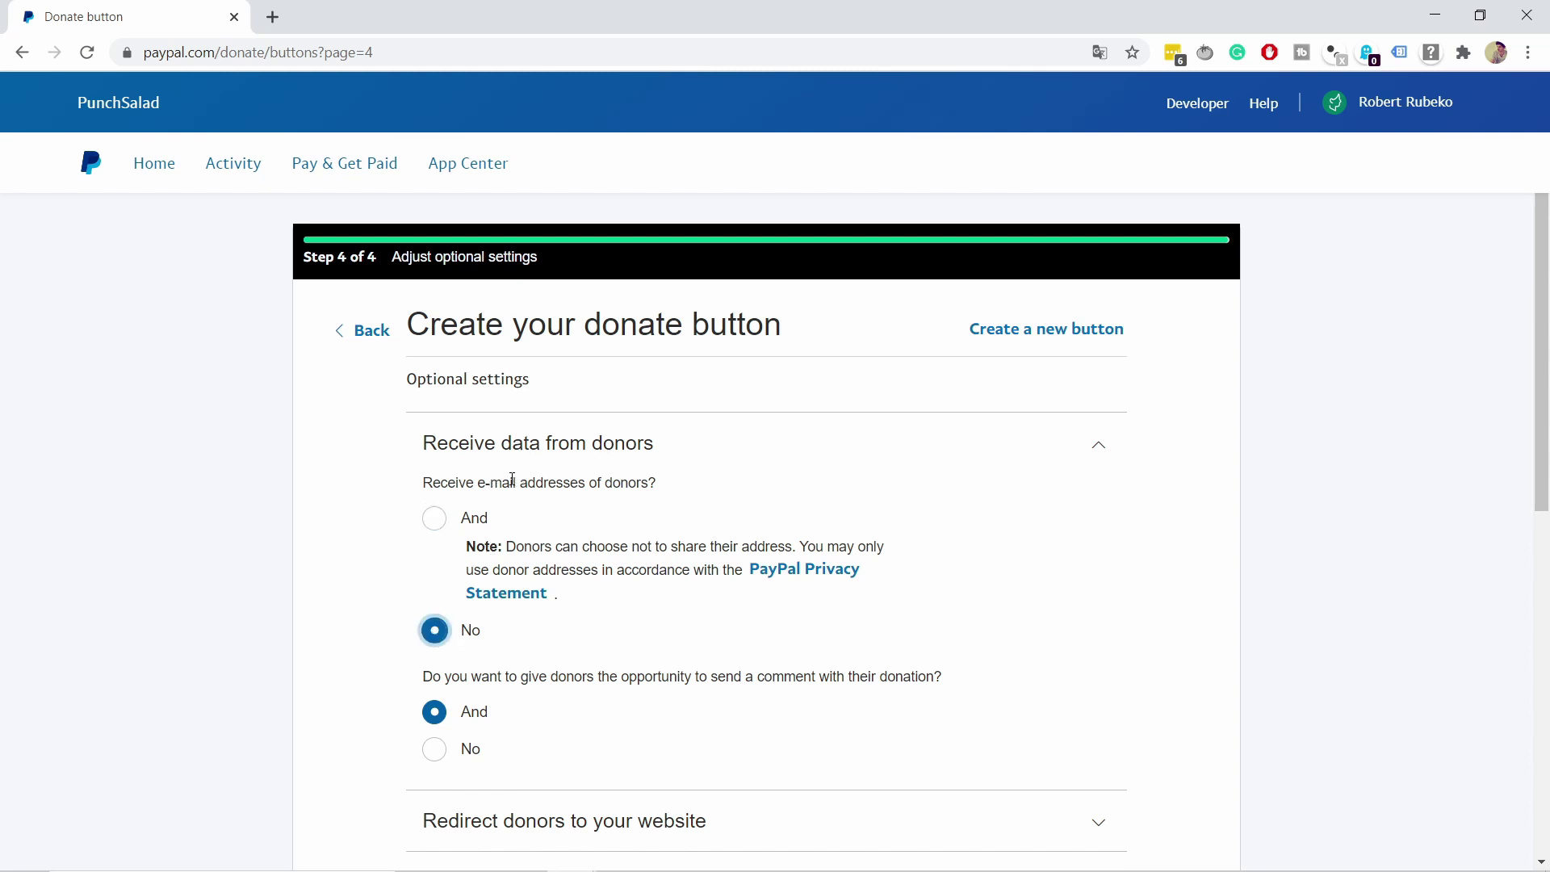
scroll(528, 512, down, 3)
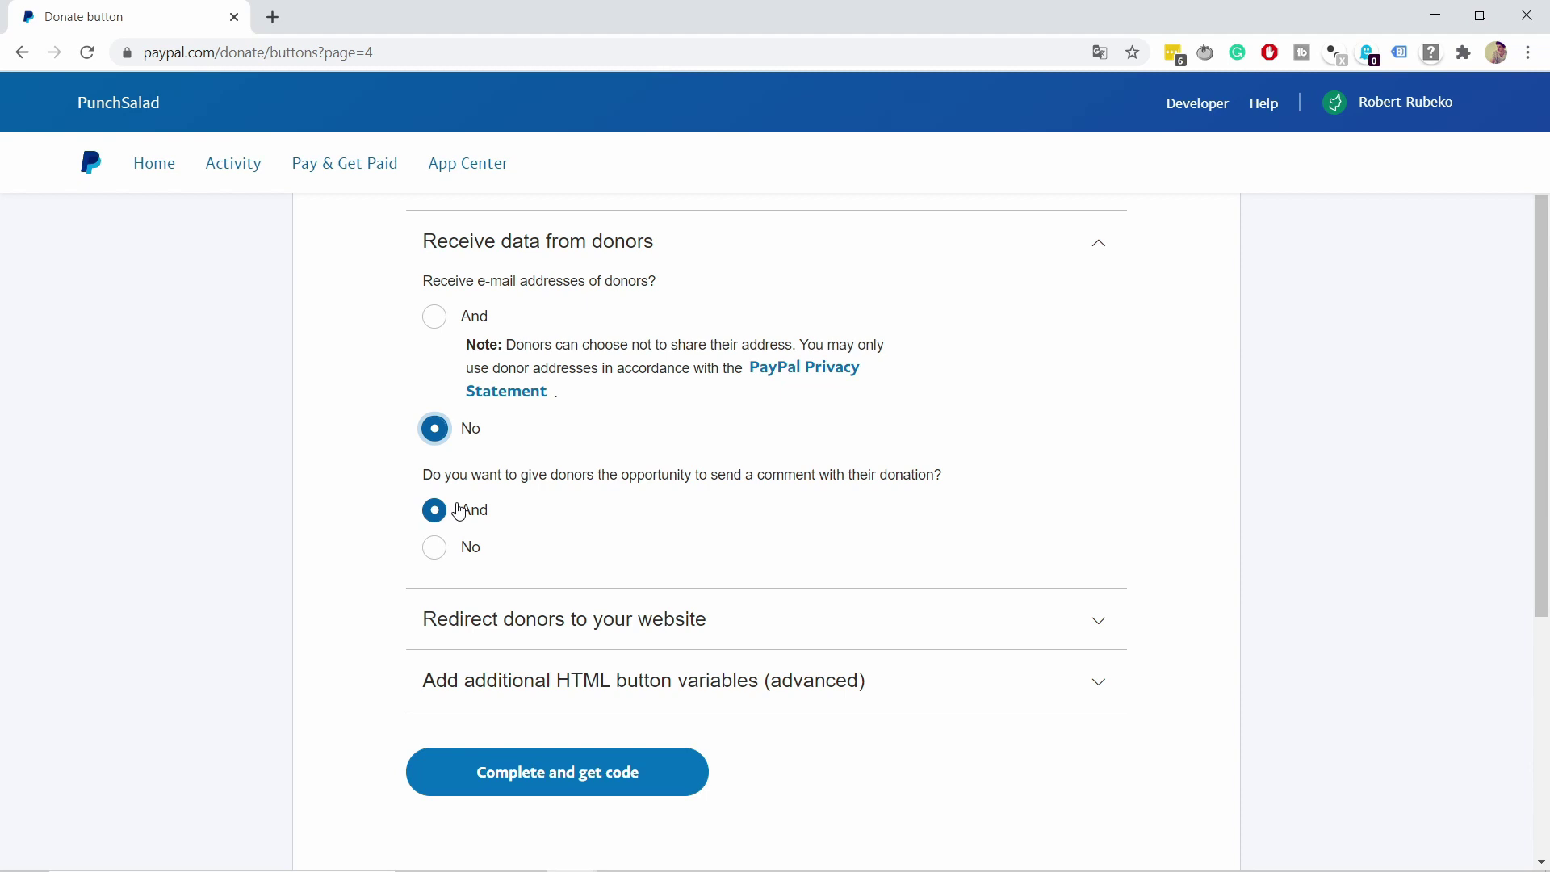
Expand redirect settings, leave cancel and completion URLs empty, and glance at advanced variables.
click(643, 594)
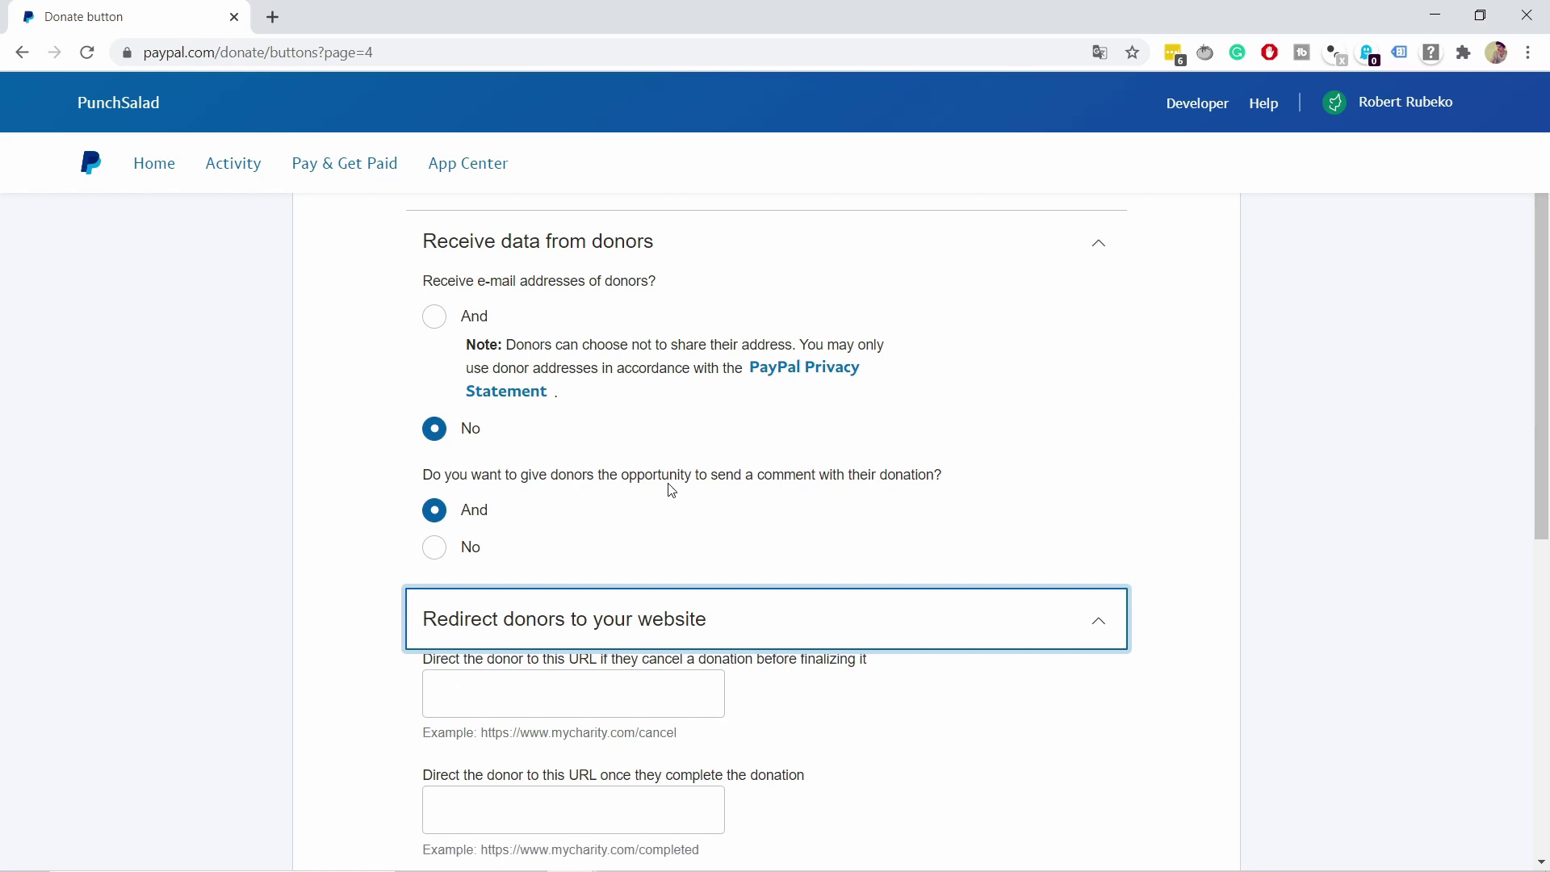
scroll(726, 420, down, 2)
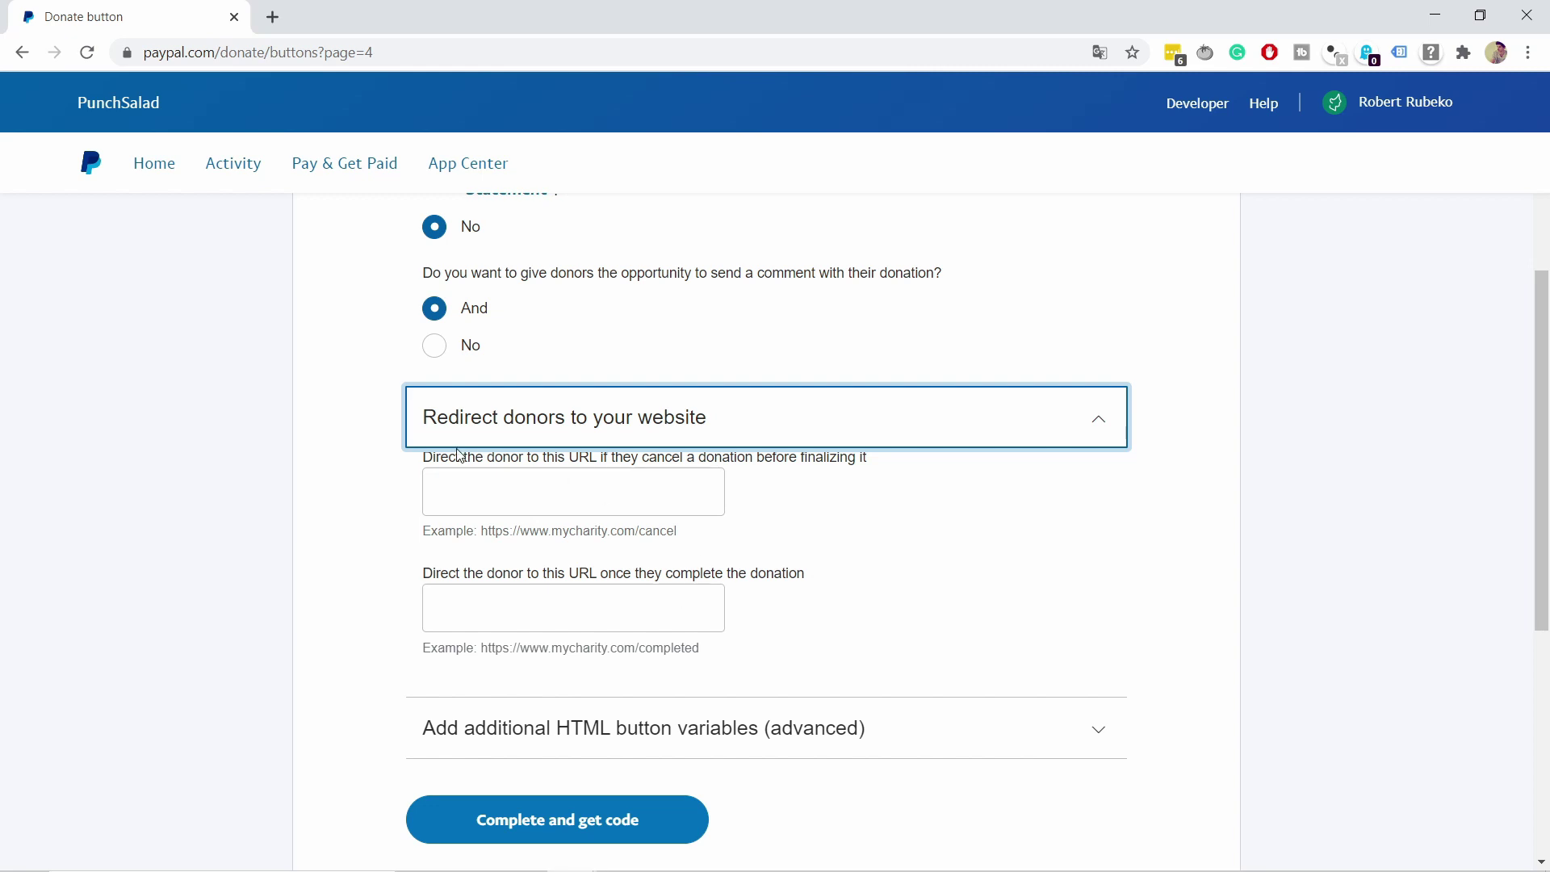
click(576, 494)
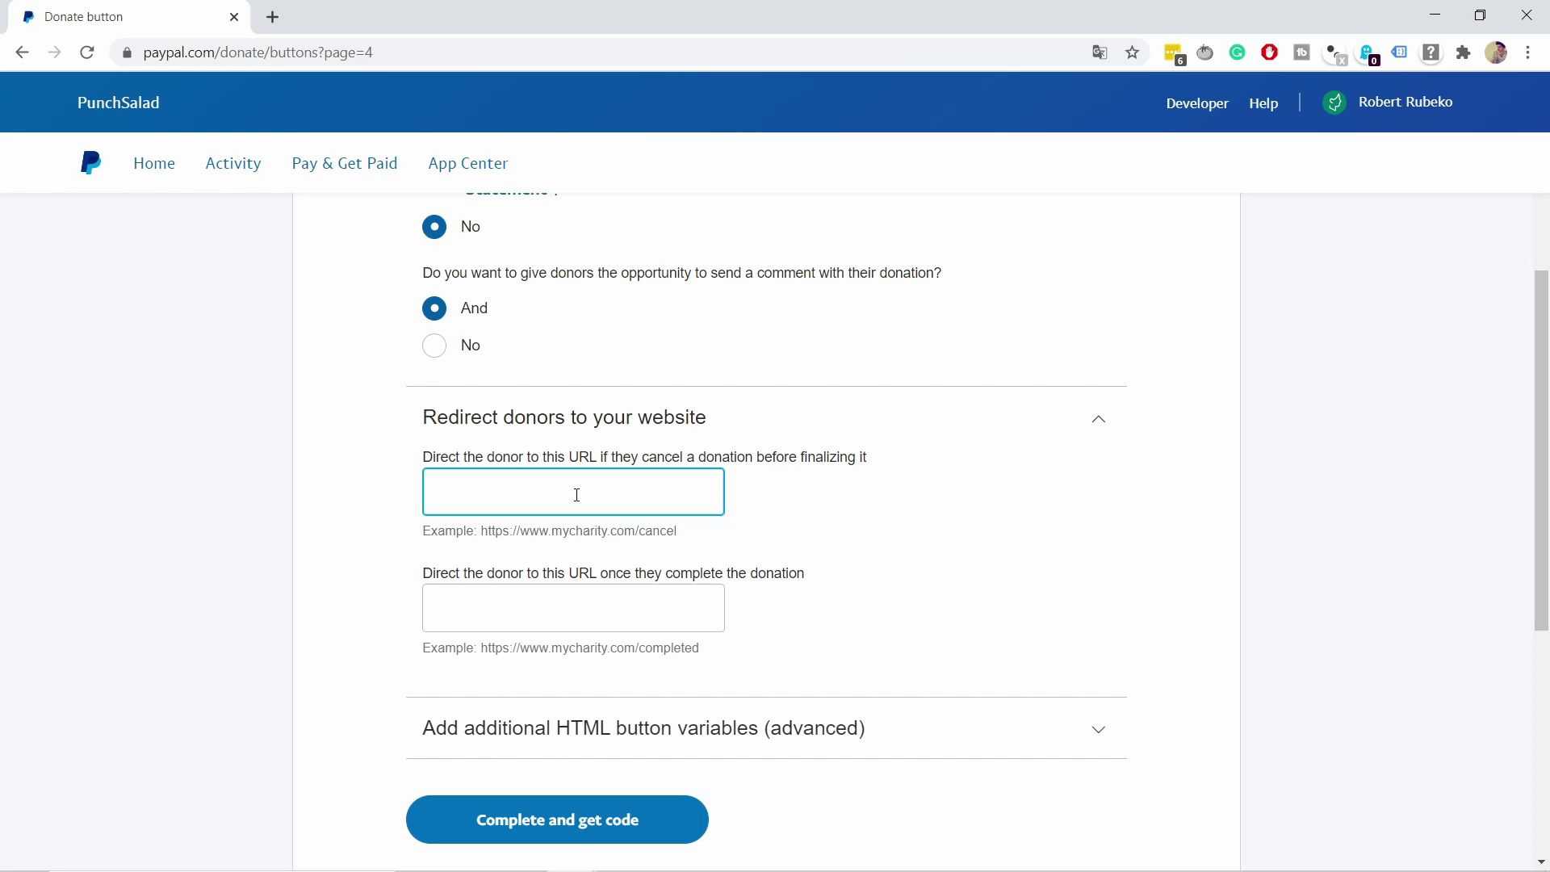
click(535, 605)
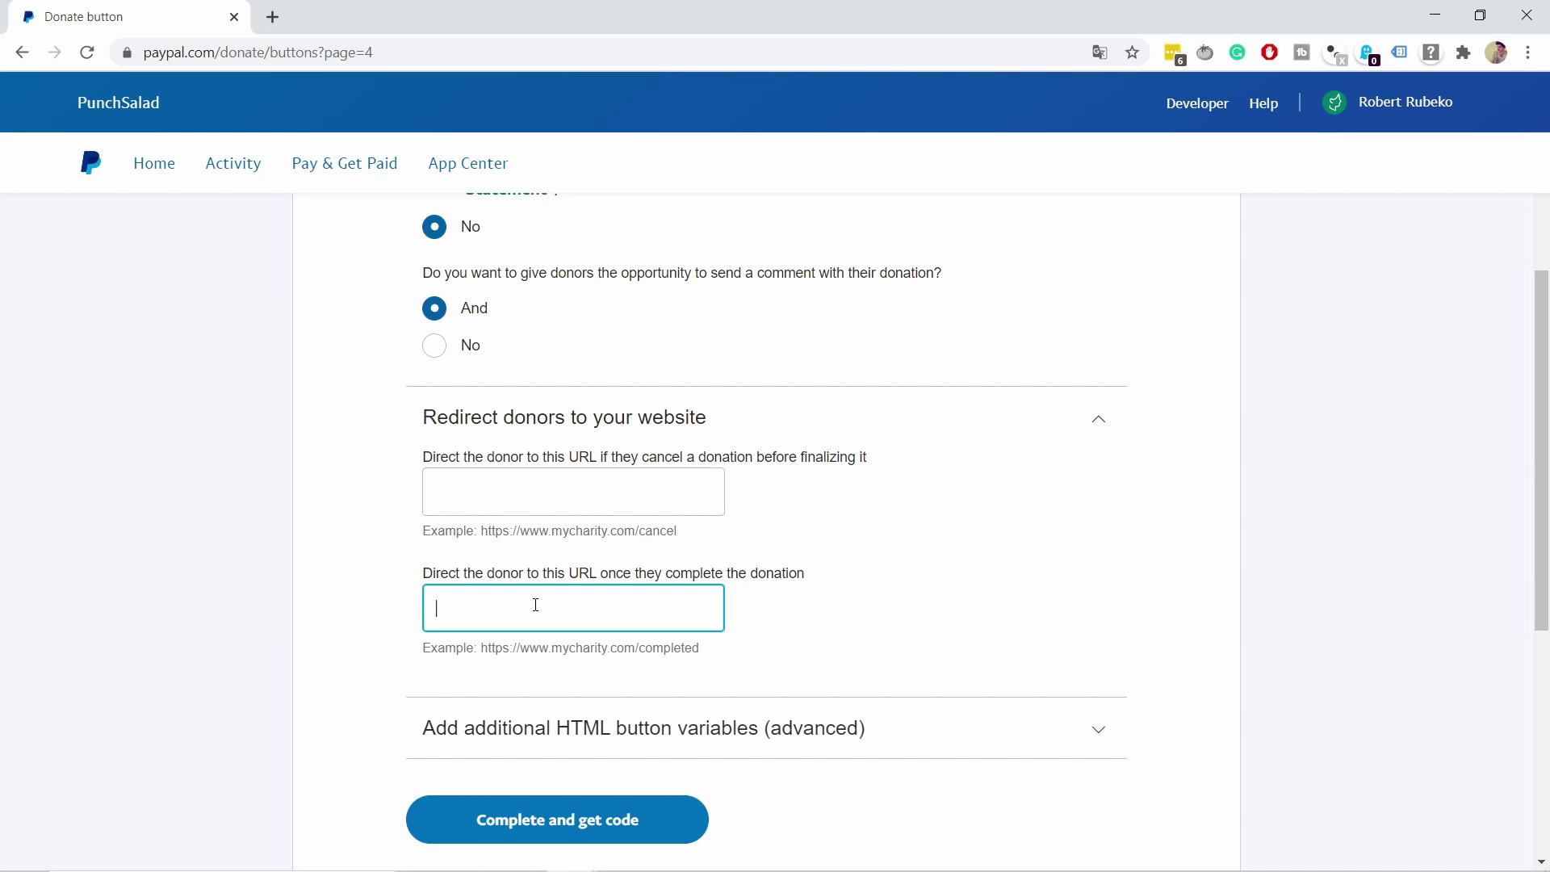
scroll(820, 447, down, 1)
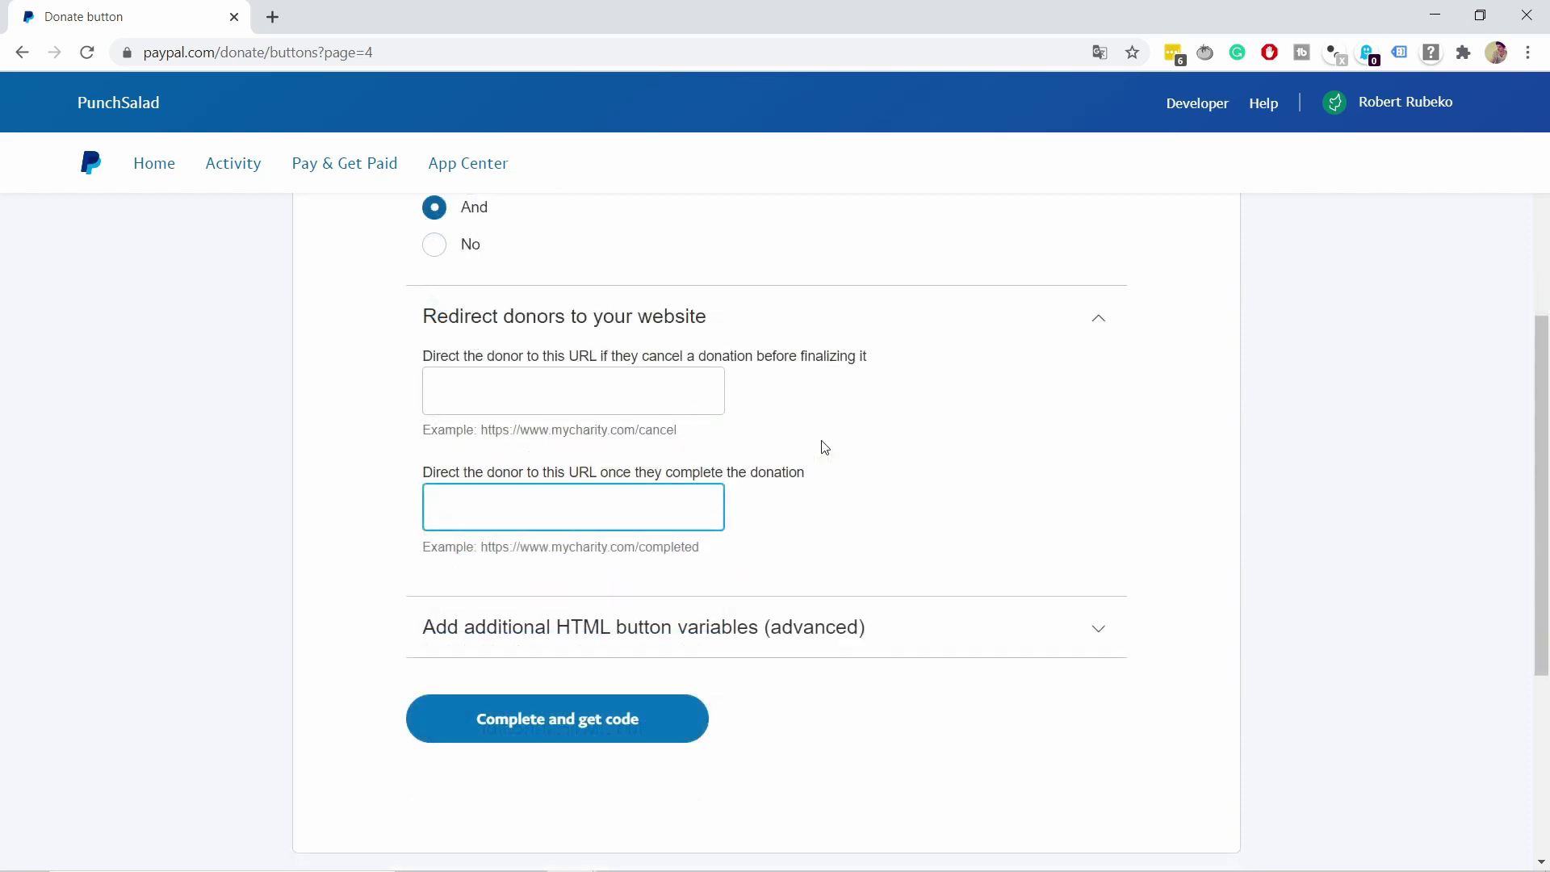
click(800, 632)
scroll(817, 581, down, 5)
scroll(755, 282, up, 1)
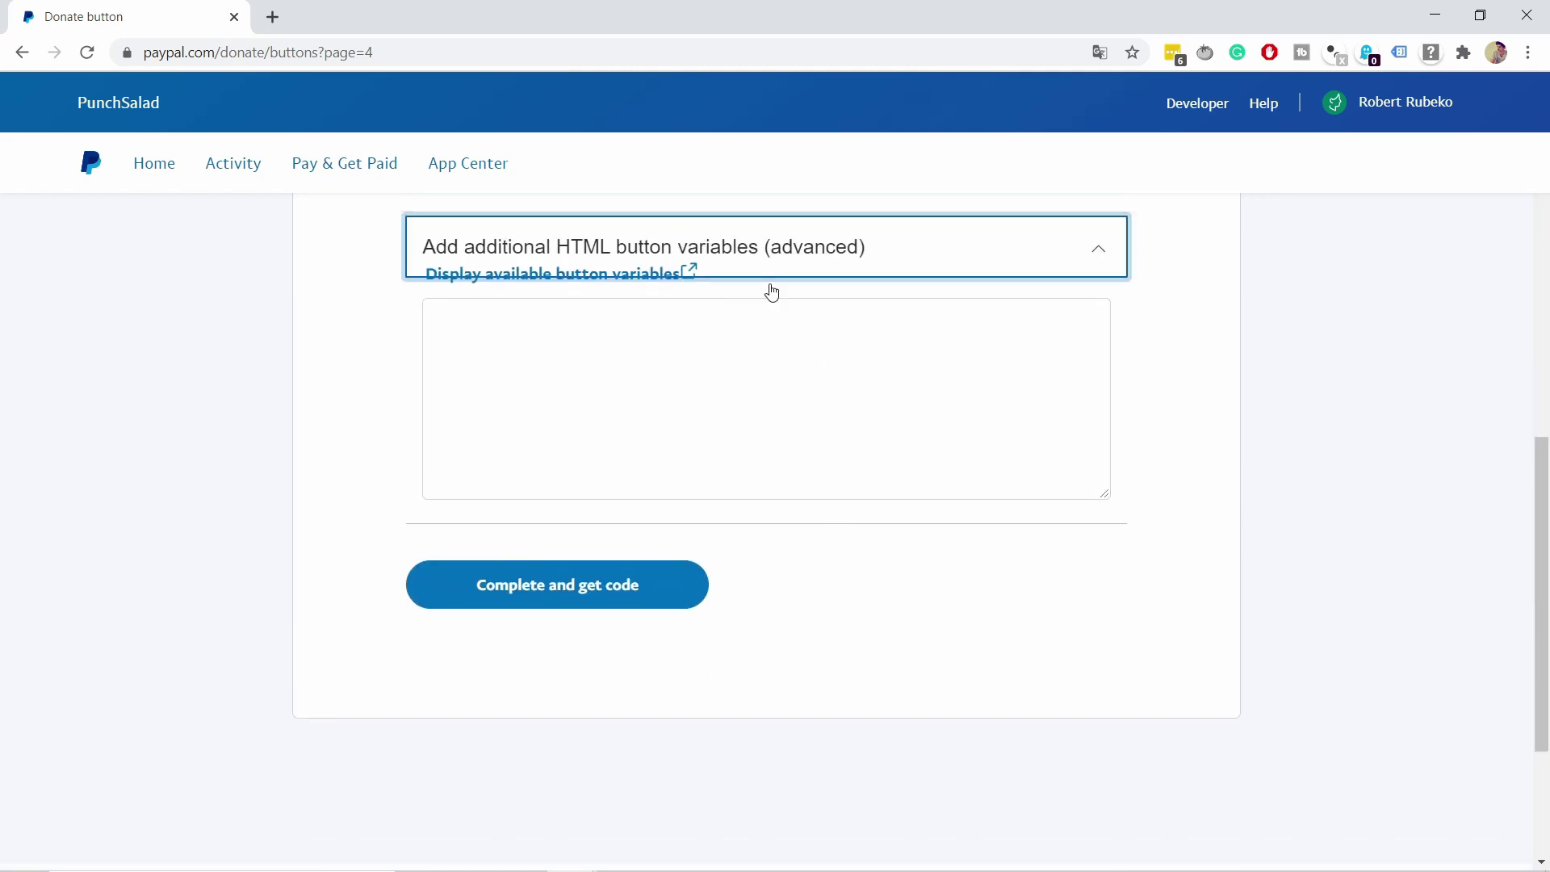
click(760, 338)
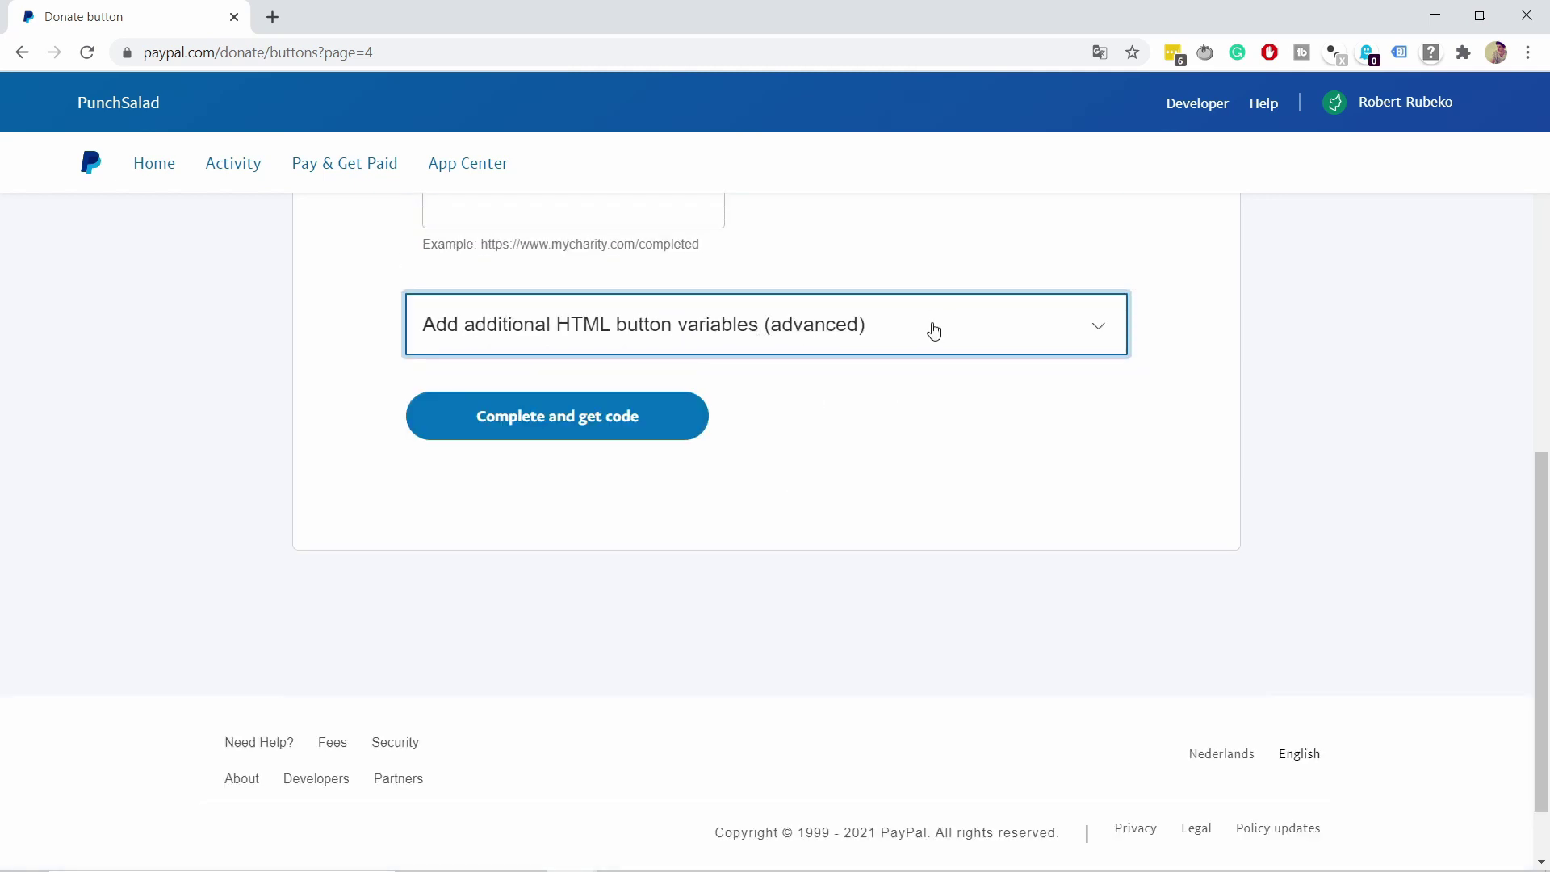
scroll(927, 330, up, 1)
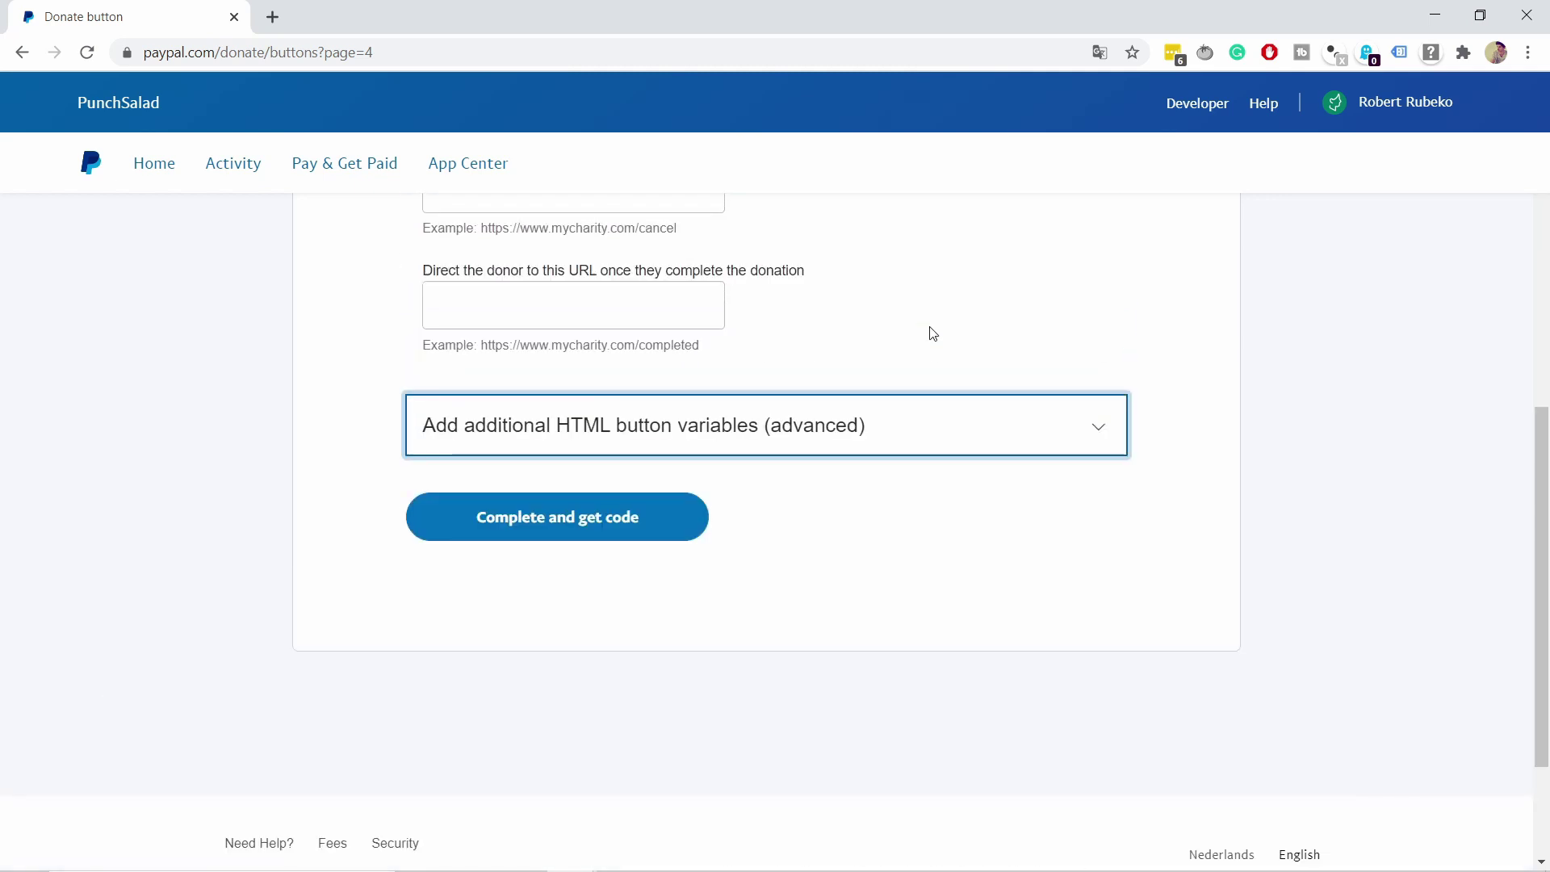
Complete the PunchSalad donate button and copy its shareable donation link.
click(523, 517)
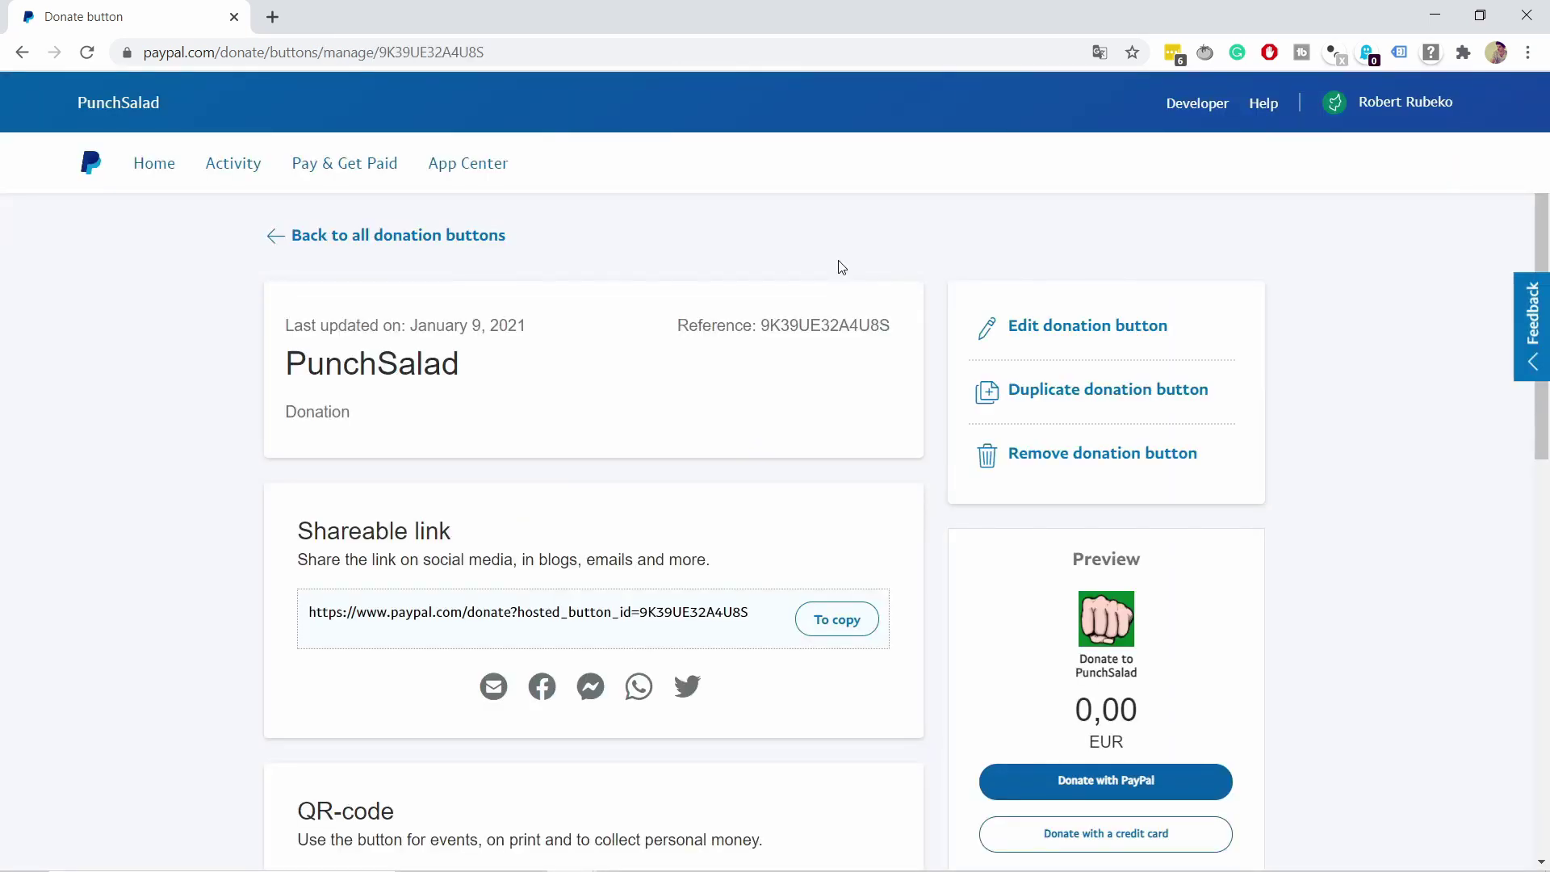
scroll(803, 314, down, 1)
click(836, 535)
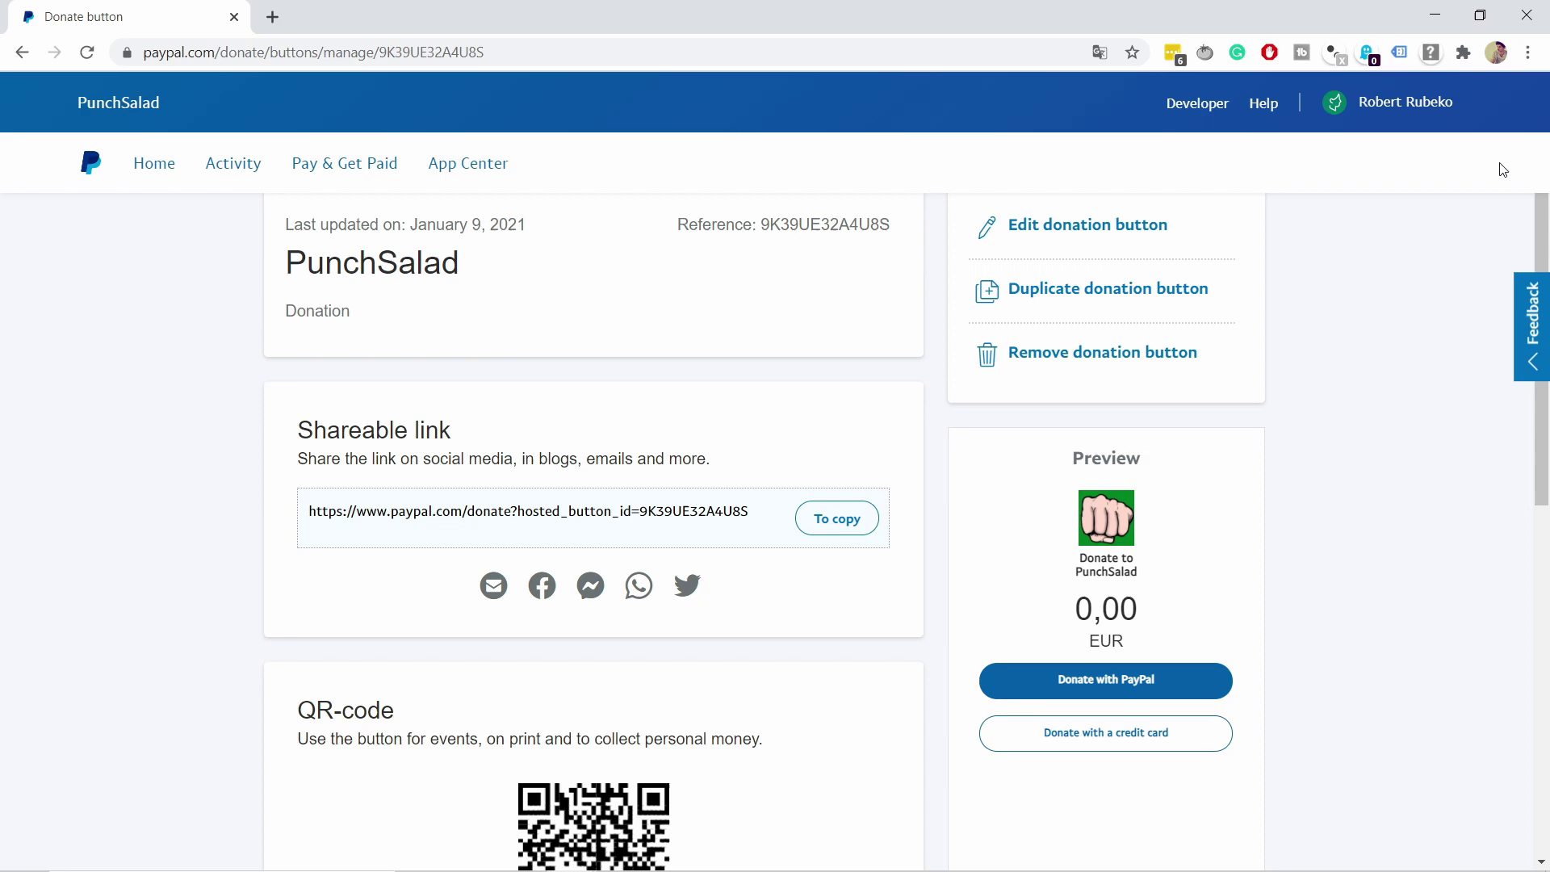
Load the copied donation link in a new private browsing window.
click(1528, 52)
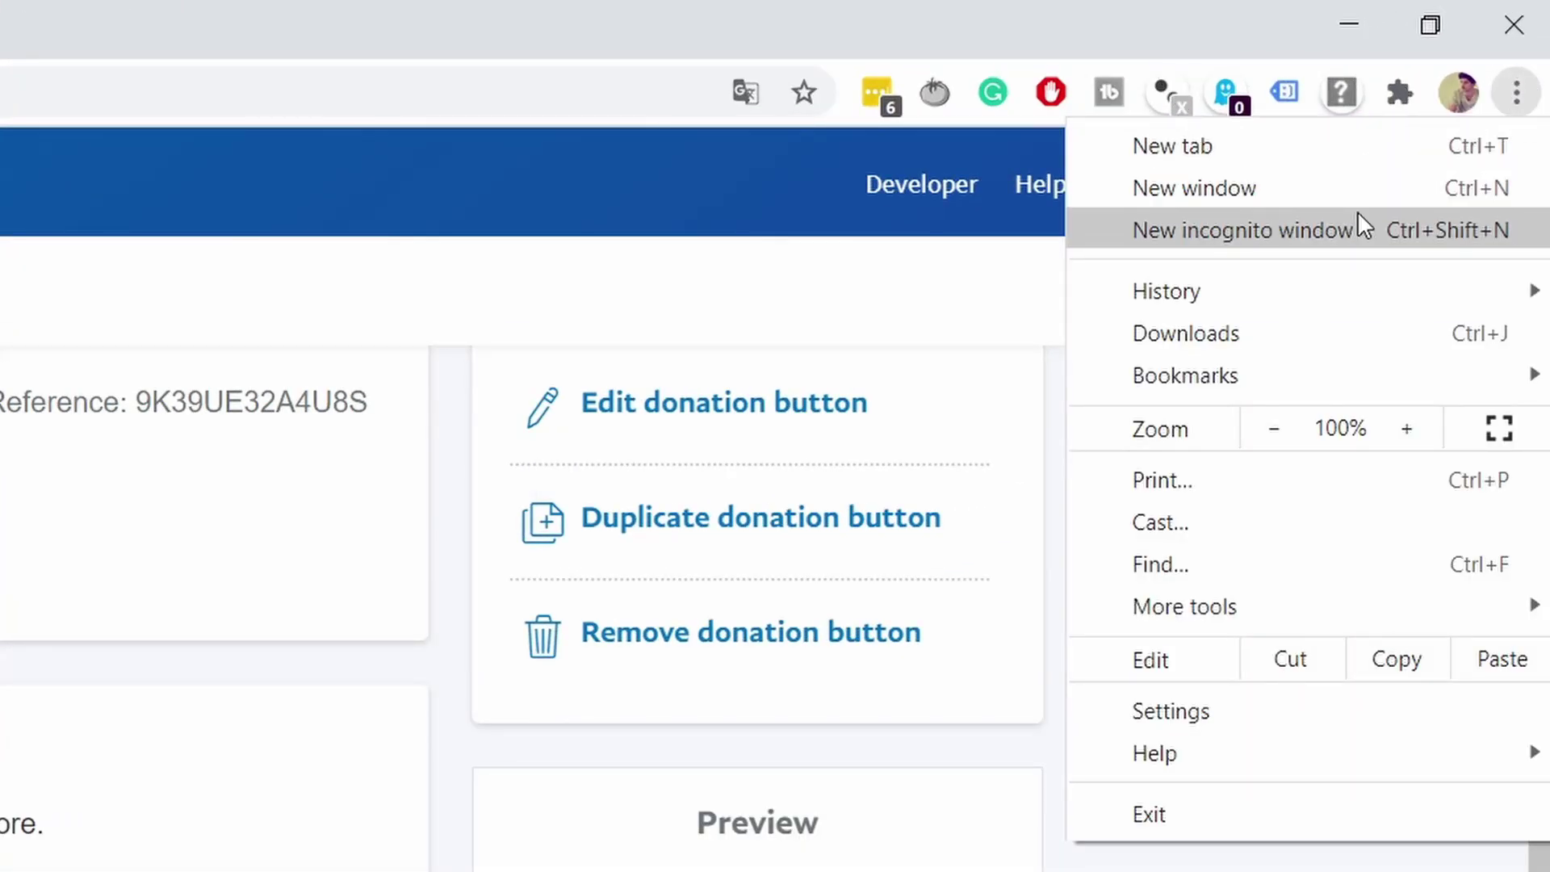
click(1358, 216)
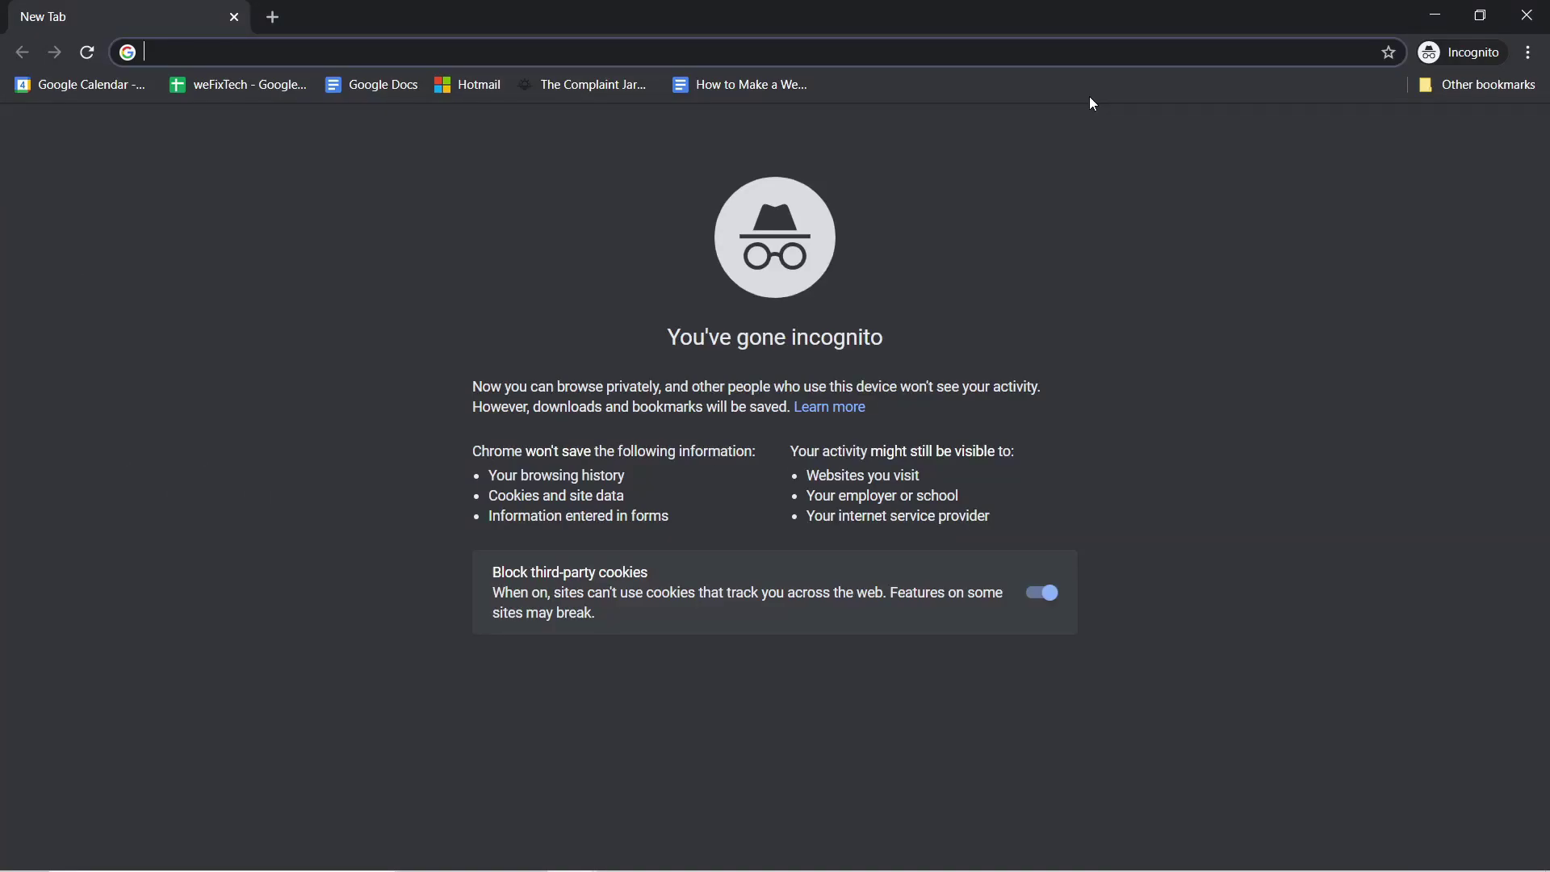
text(https://www.paypal.com/donate?hosted_button_id=9K39UE32A4U8S)
key(Return)
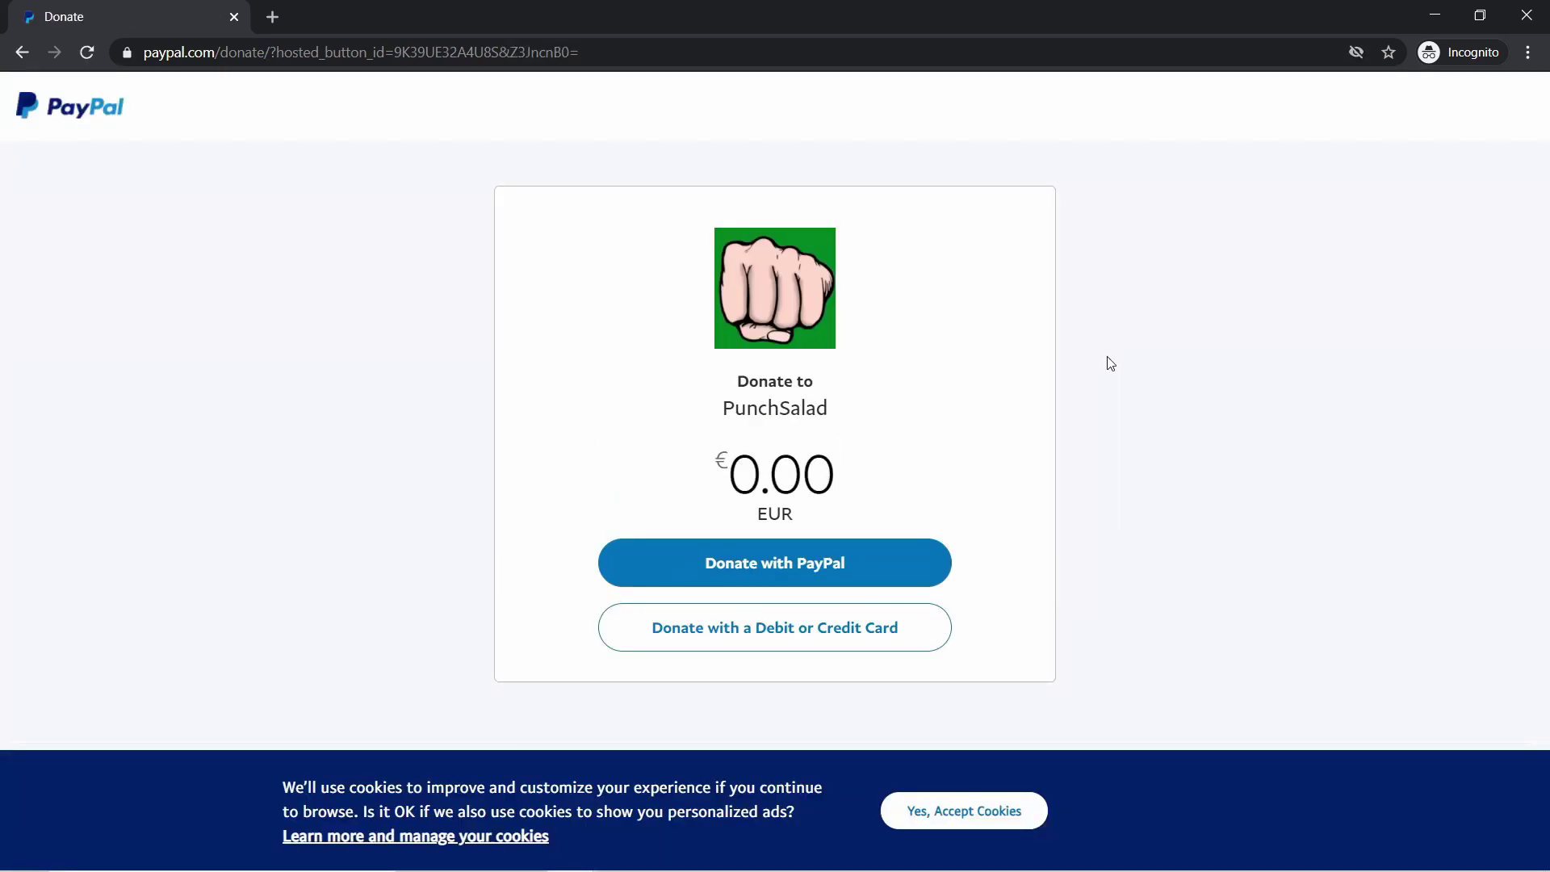
Enter €10.00 (typed 1000) and review the debit or credit card donation form.
text(1000)
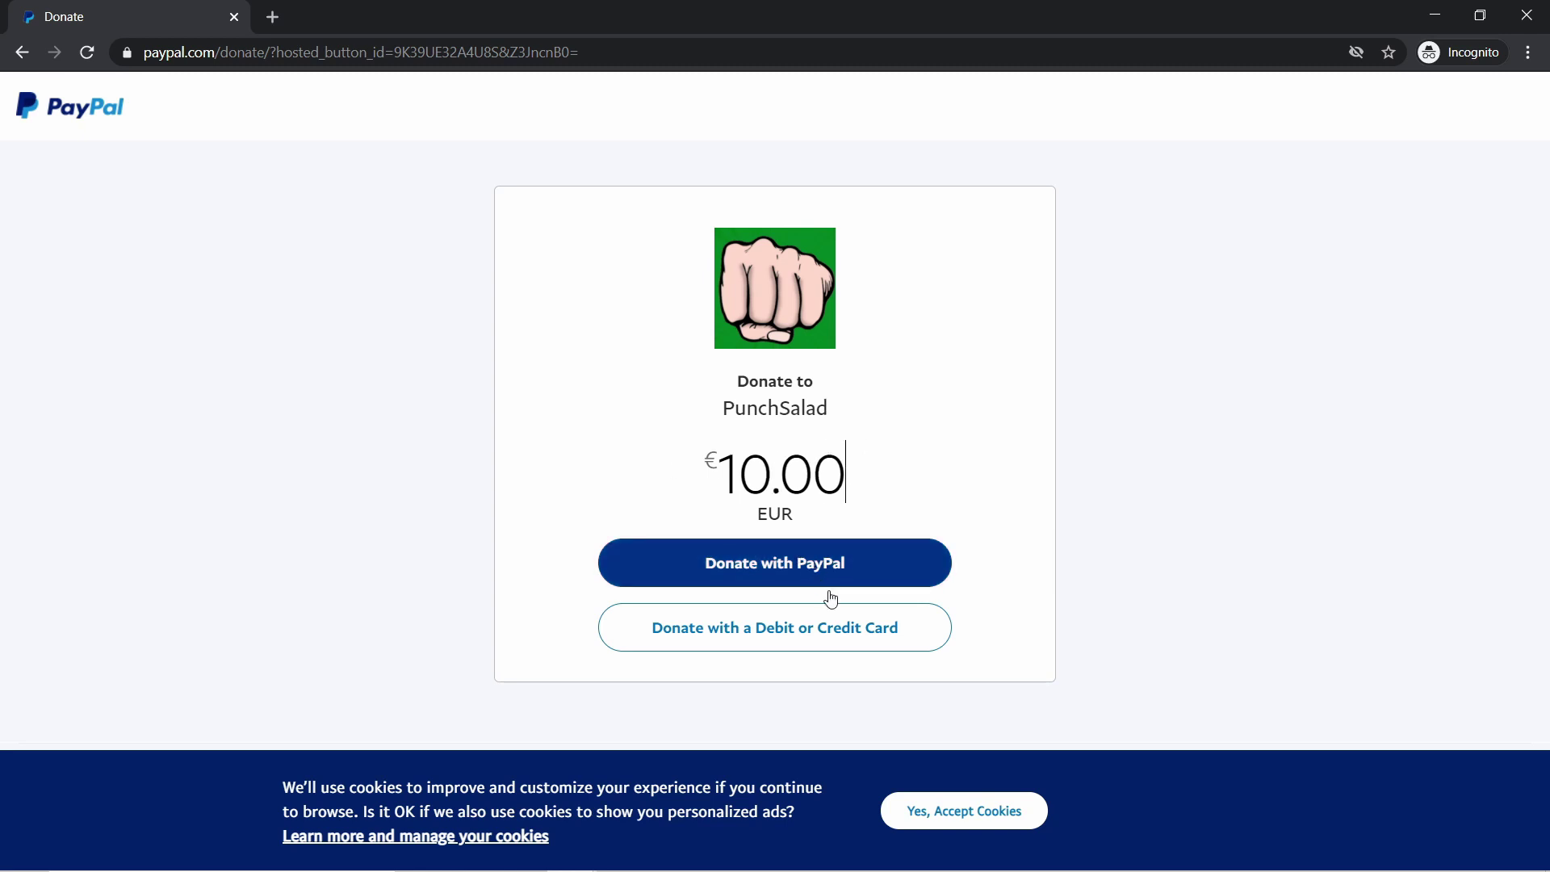
click(795, 645)
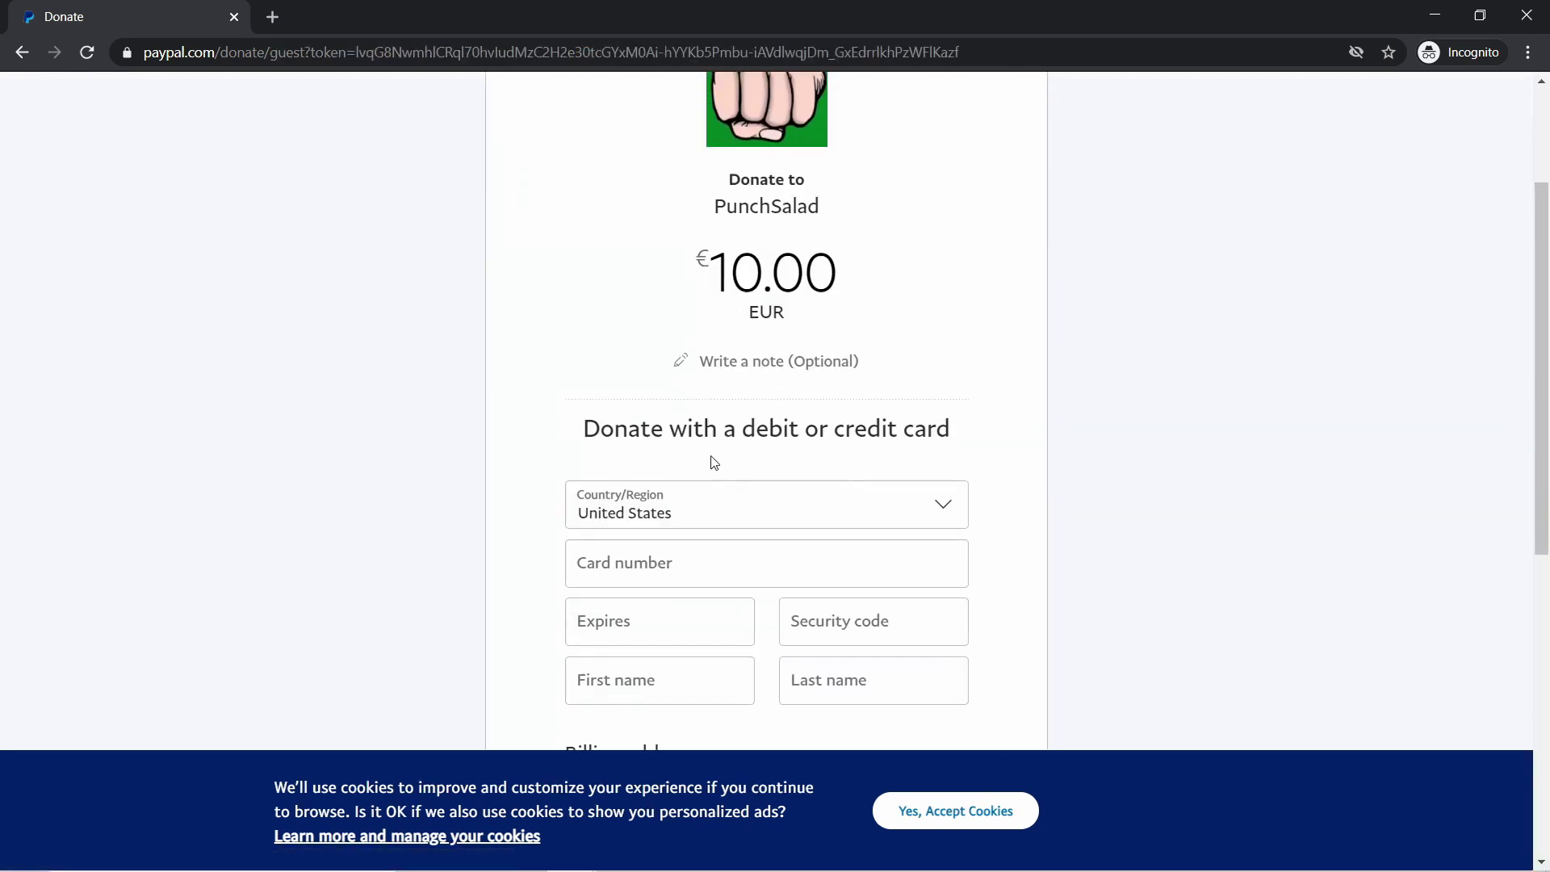
scroll(744, 548, down, 4)
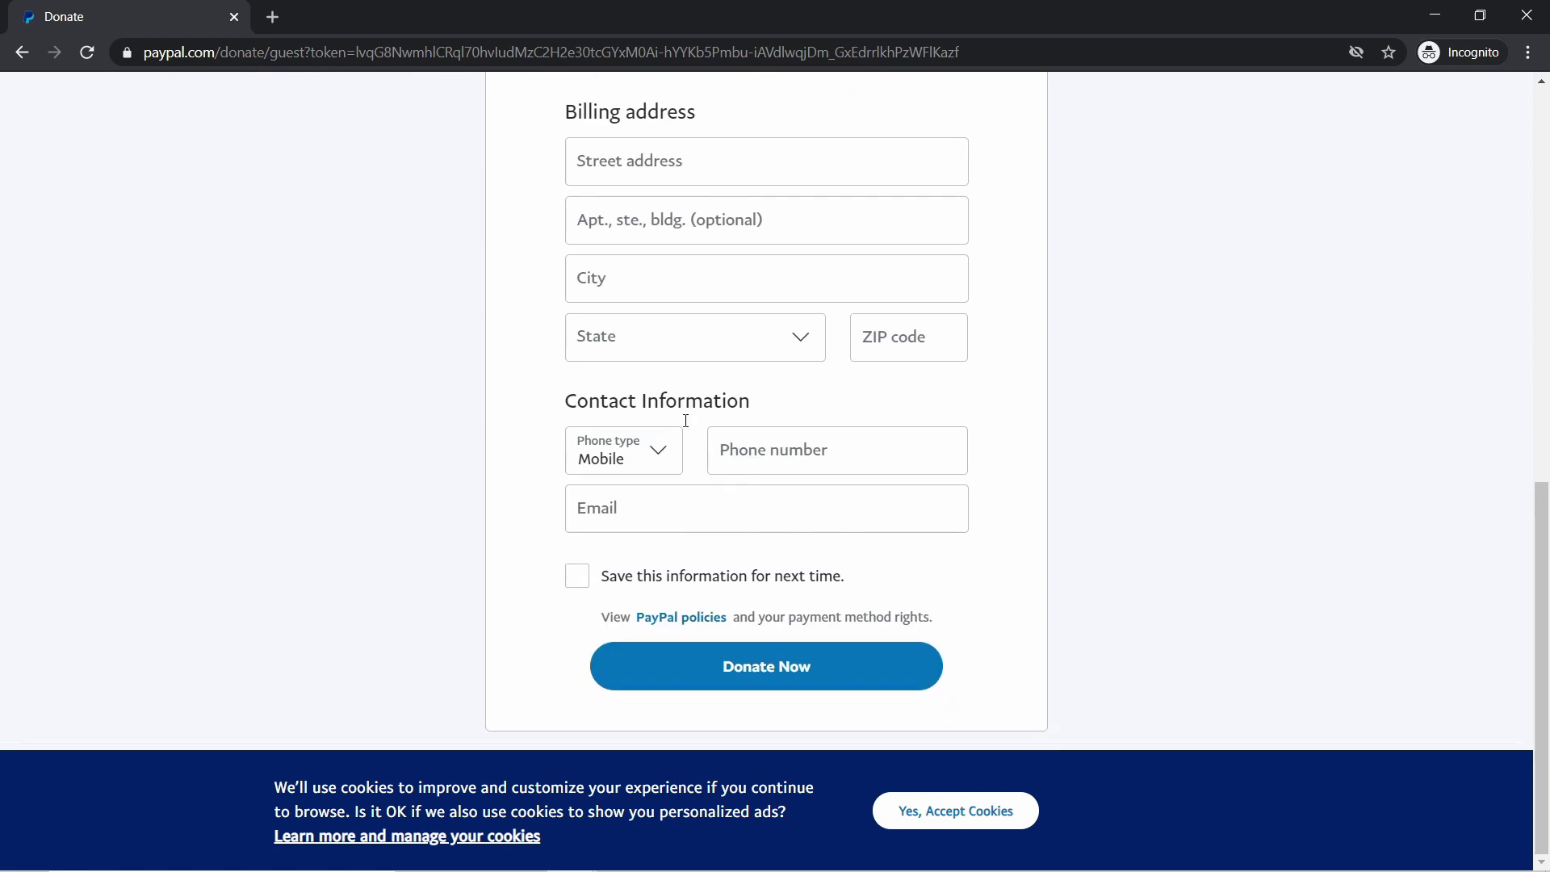
scroll(829, 702, up, 10)
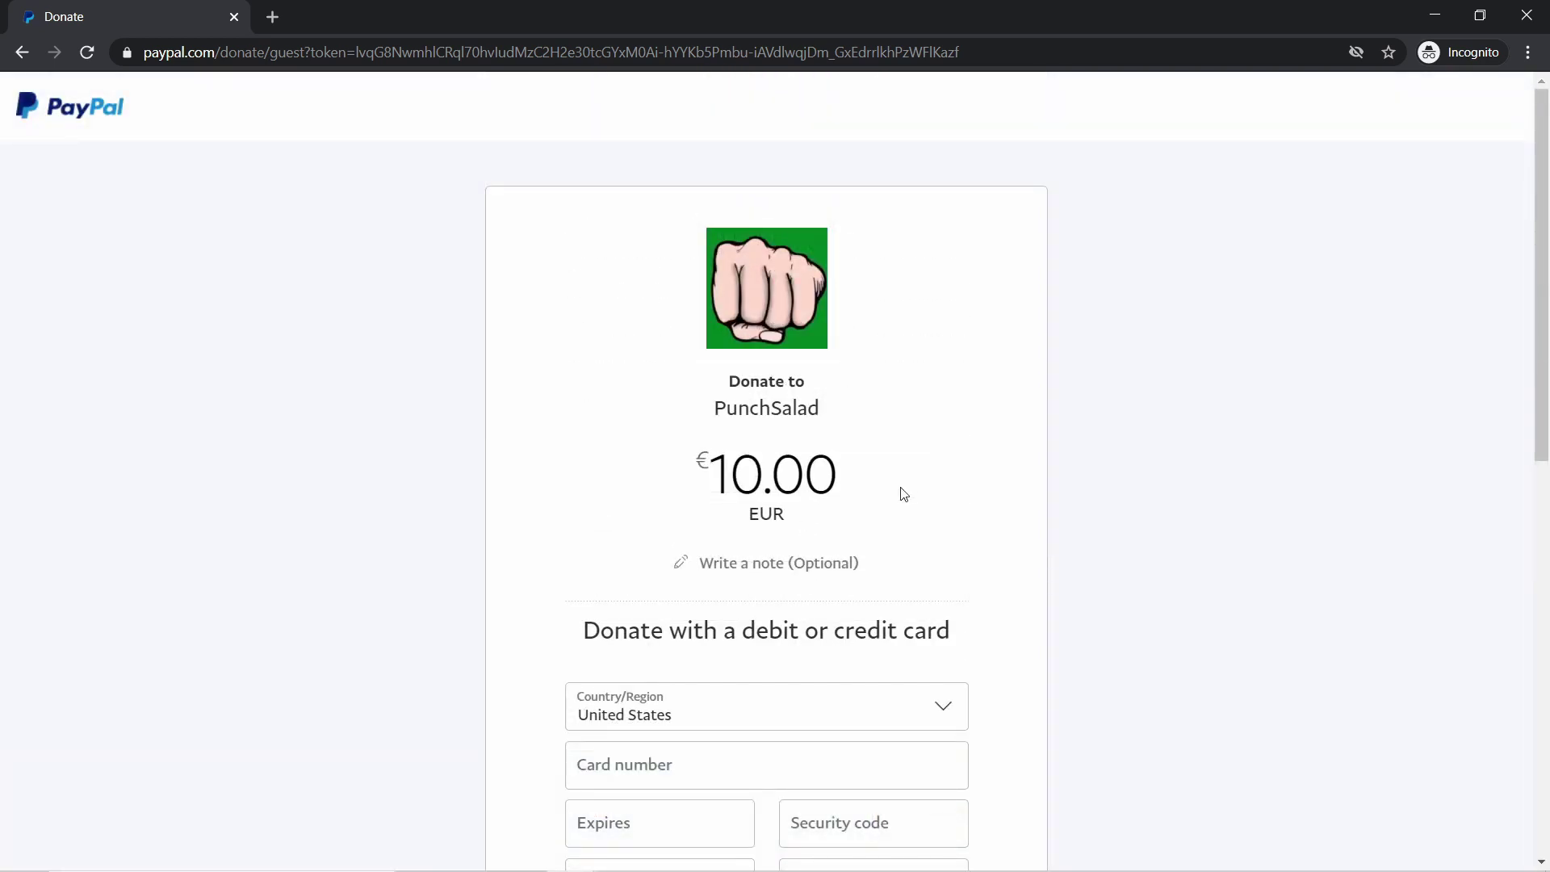
scroll(904, 494, down, 10)
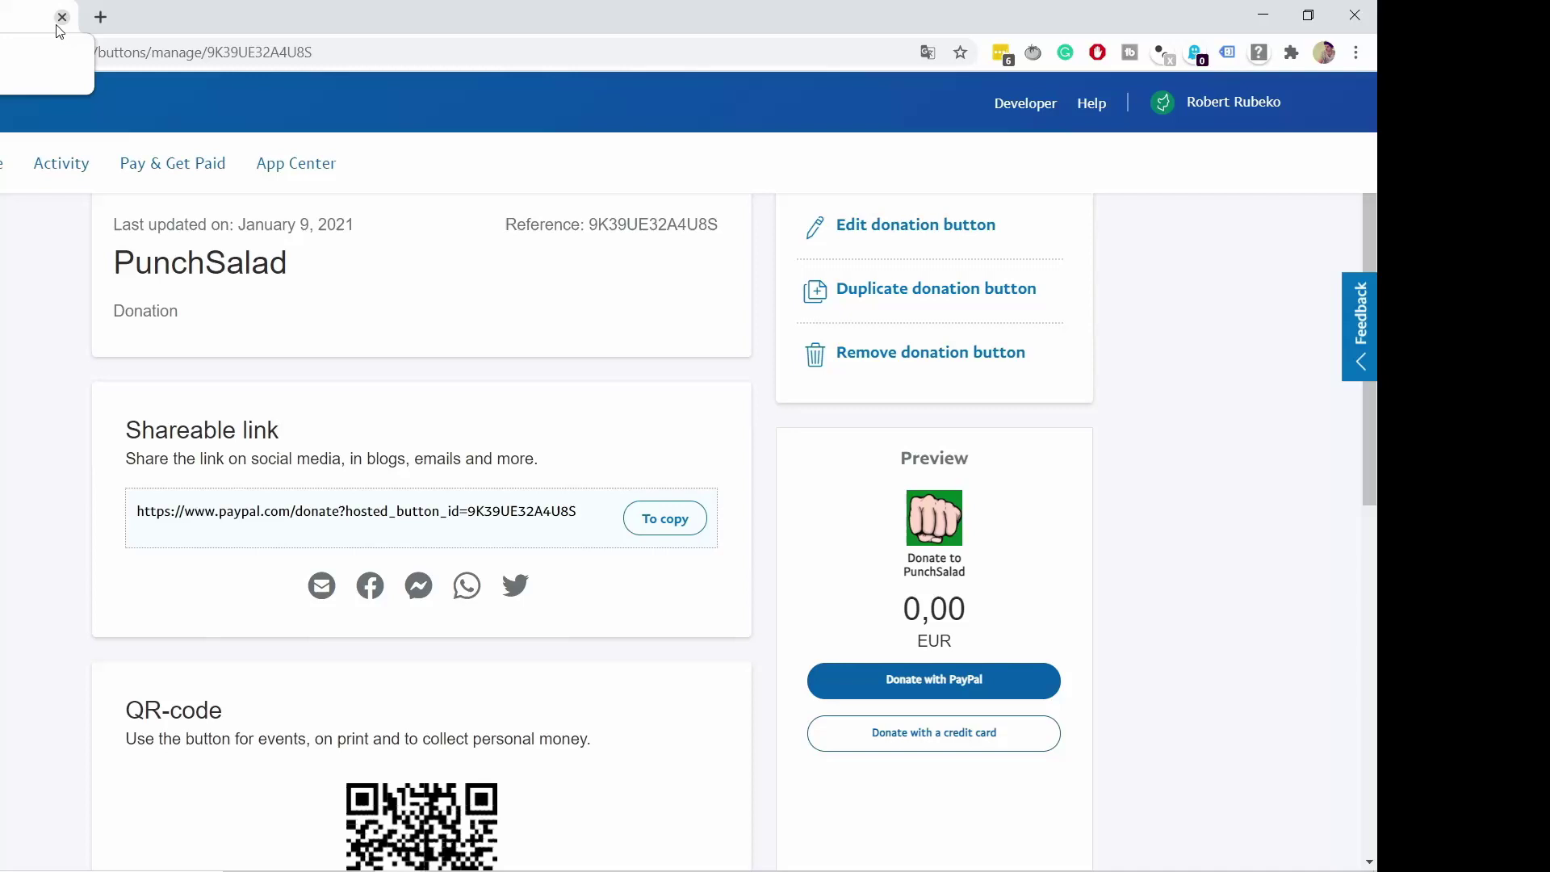
Expand the Donate button card, copy its full HTML code, and switch to Firefox.
scroll(242, 258, down, 7)
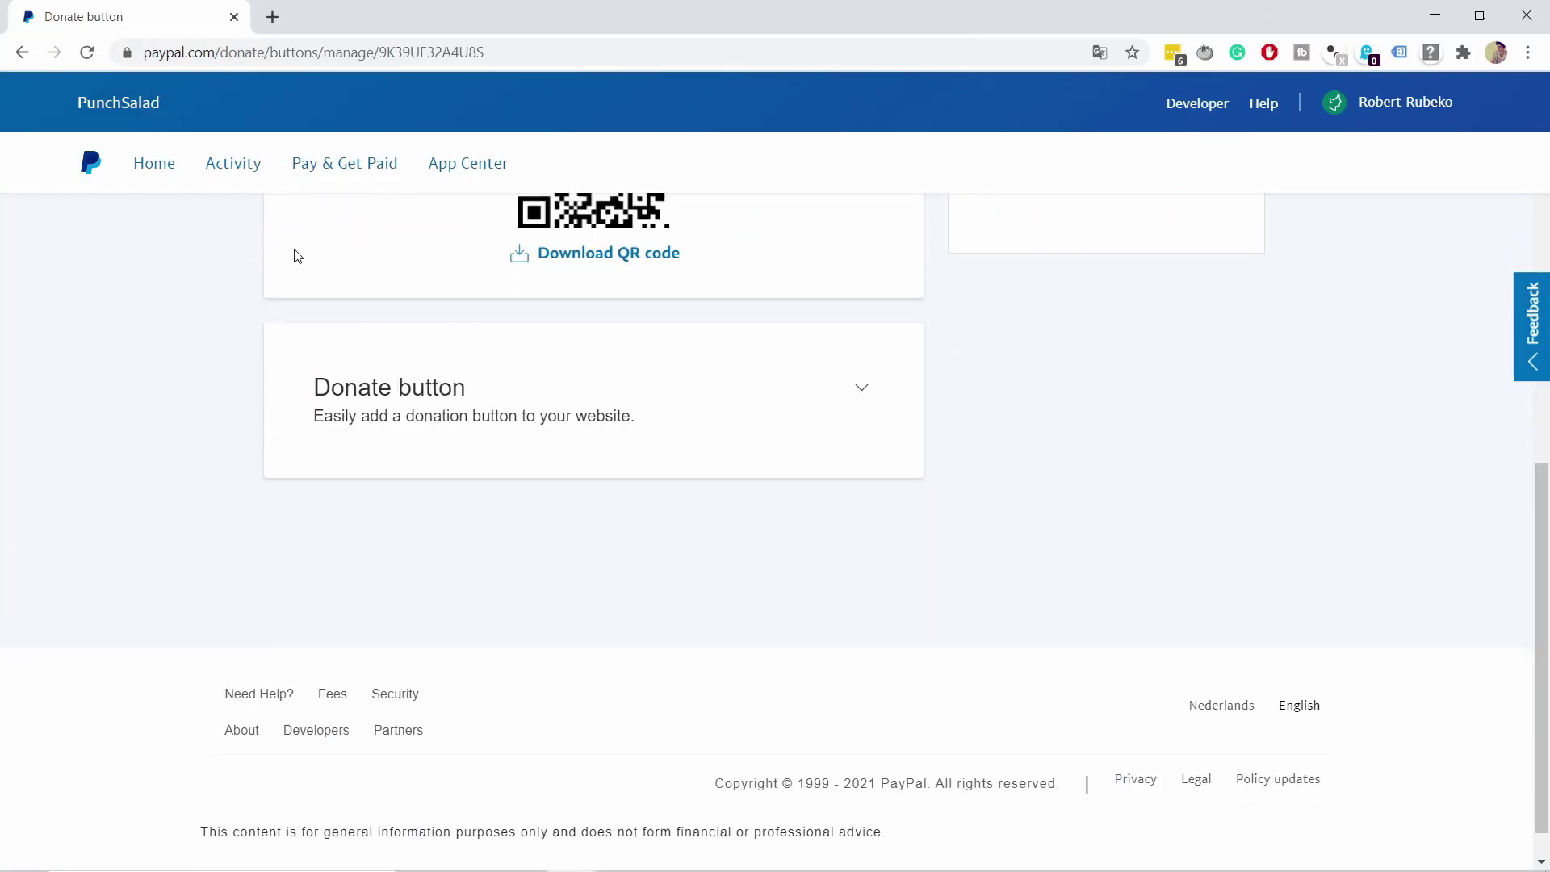
click(860, 408)
scroll(820, 371, down, 1)
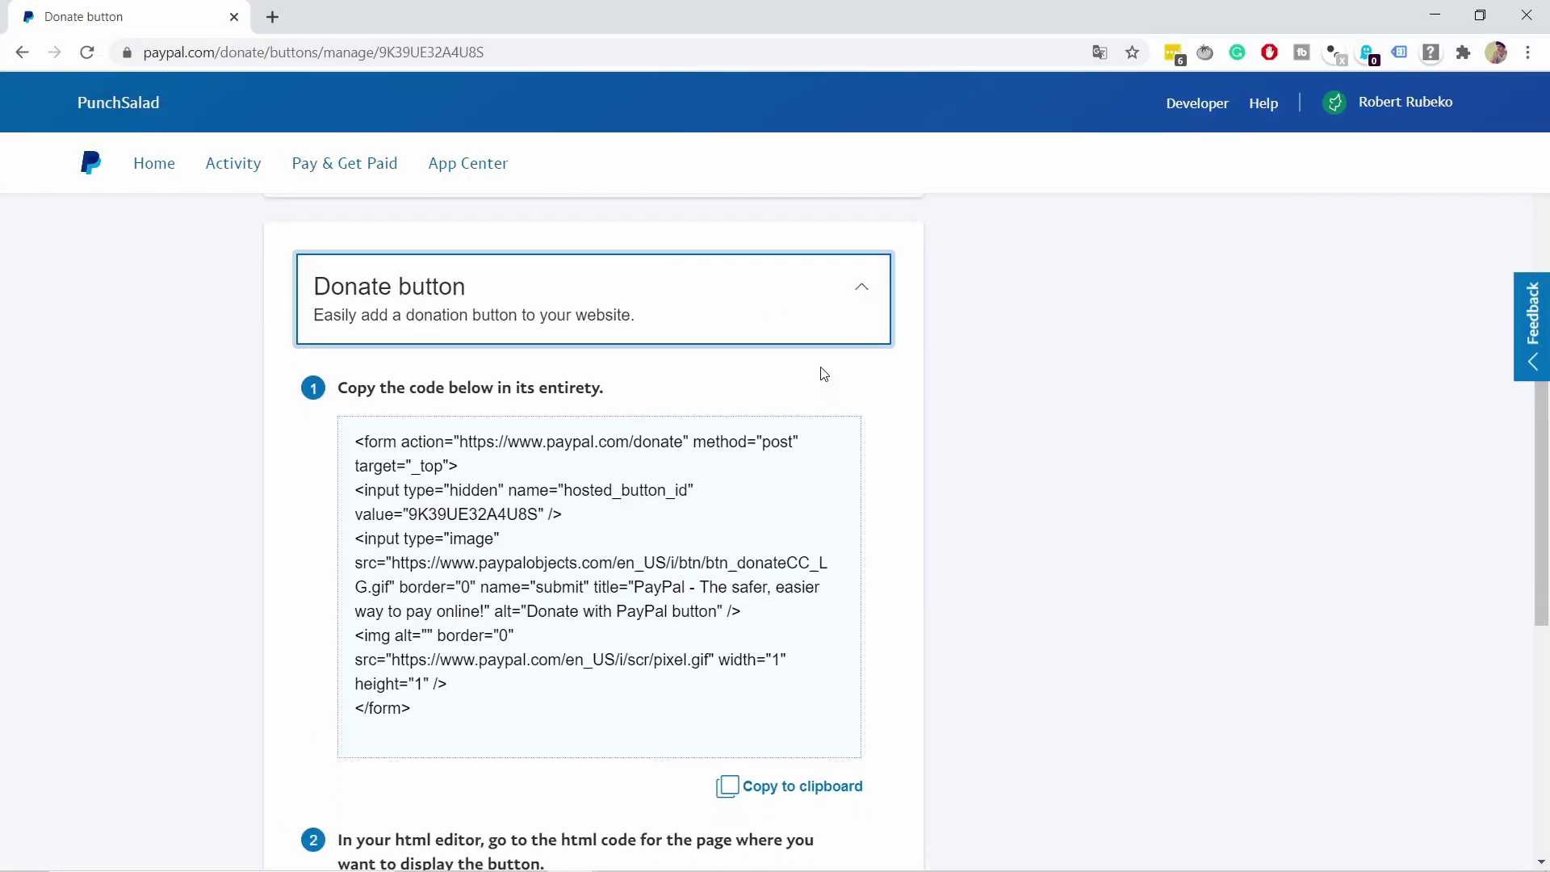
scroll(447, 472, down, 3)
scroll(447, 472, up, 3)
click(773, 785)
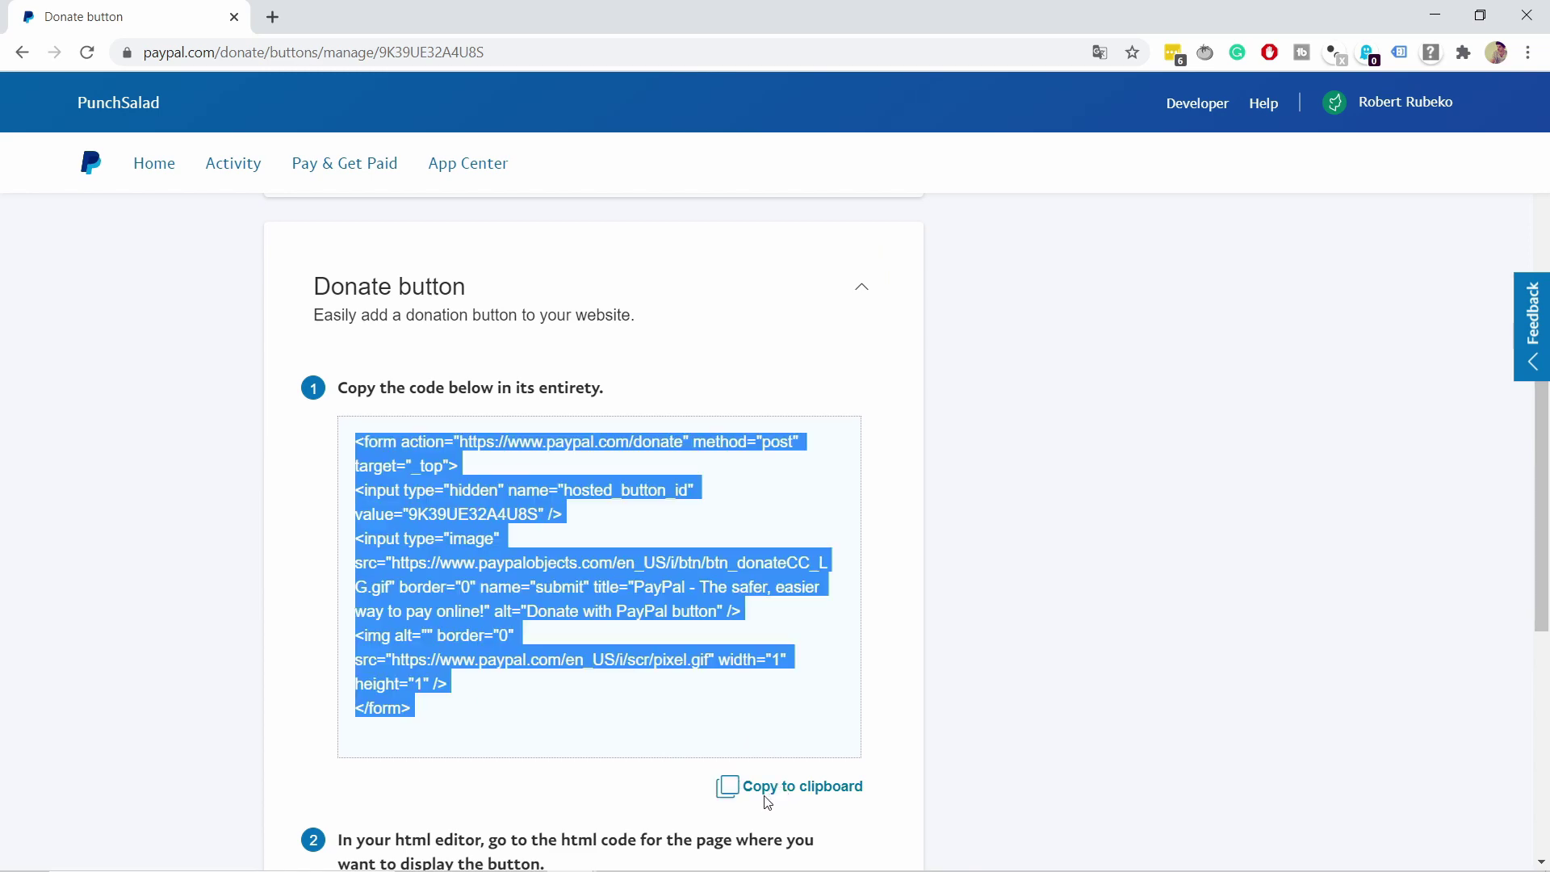
key(alt+Tab)
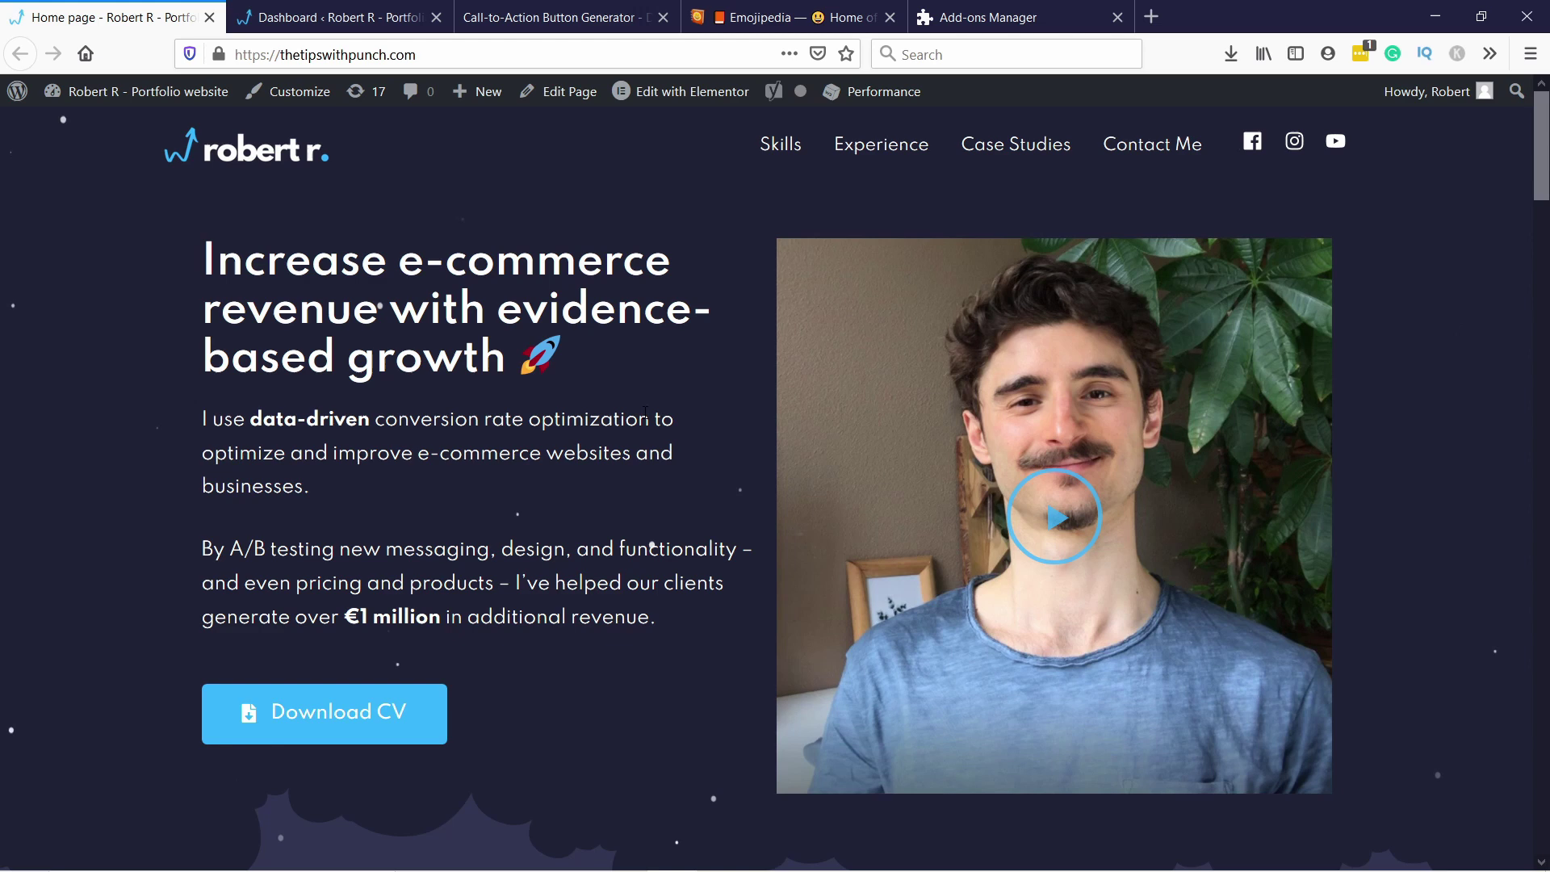
Load /blog/hello-world/ to view the My test page post, then return to the Dashboard.
click(312, 24)
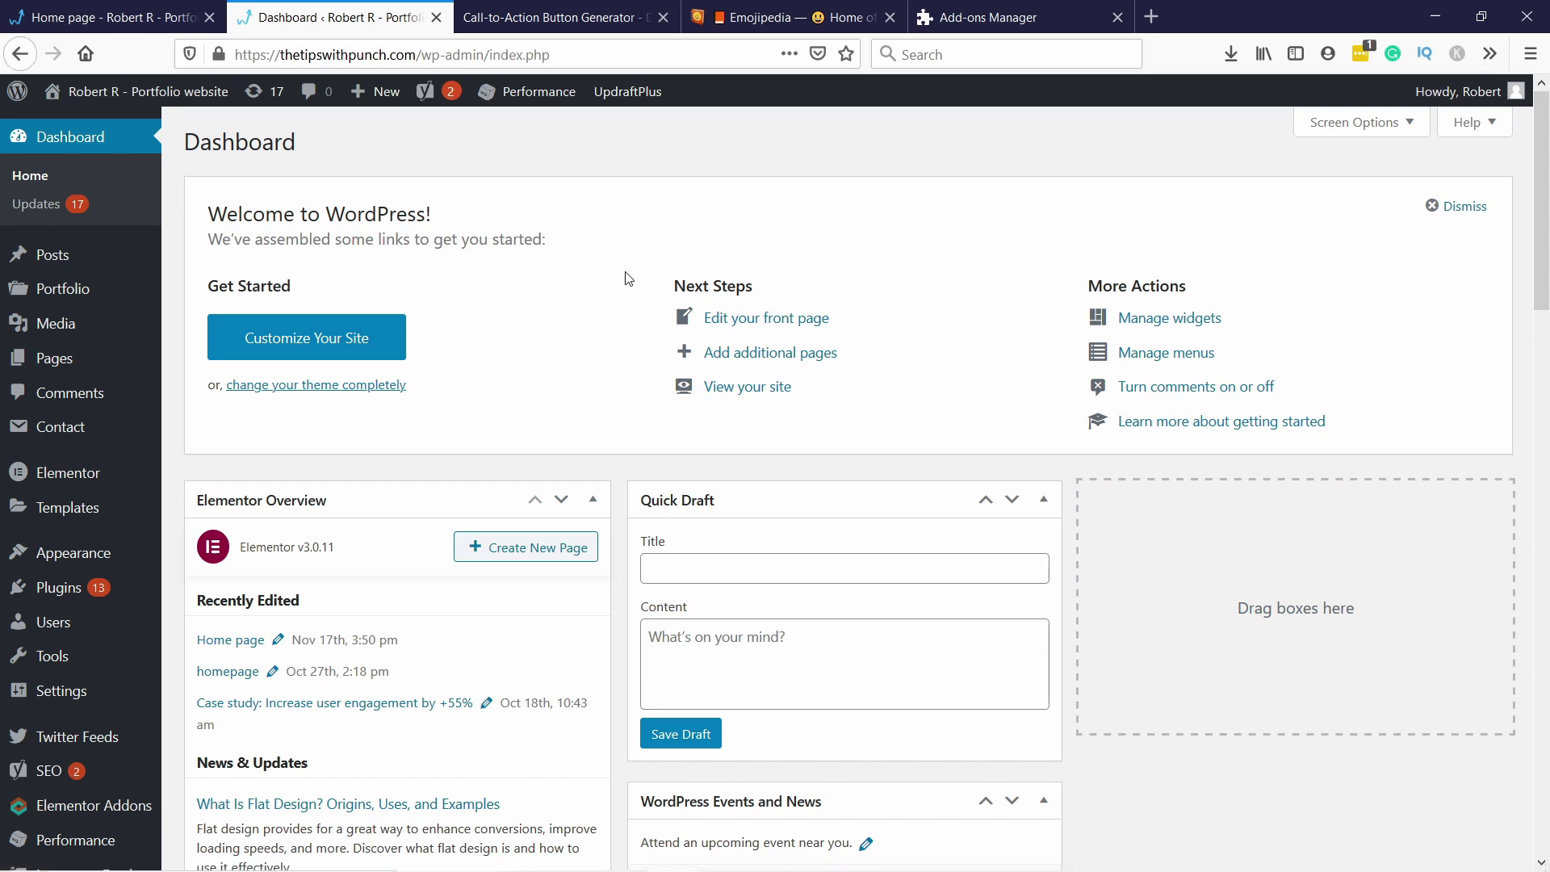
click(121, 17)
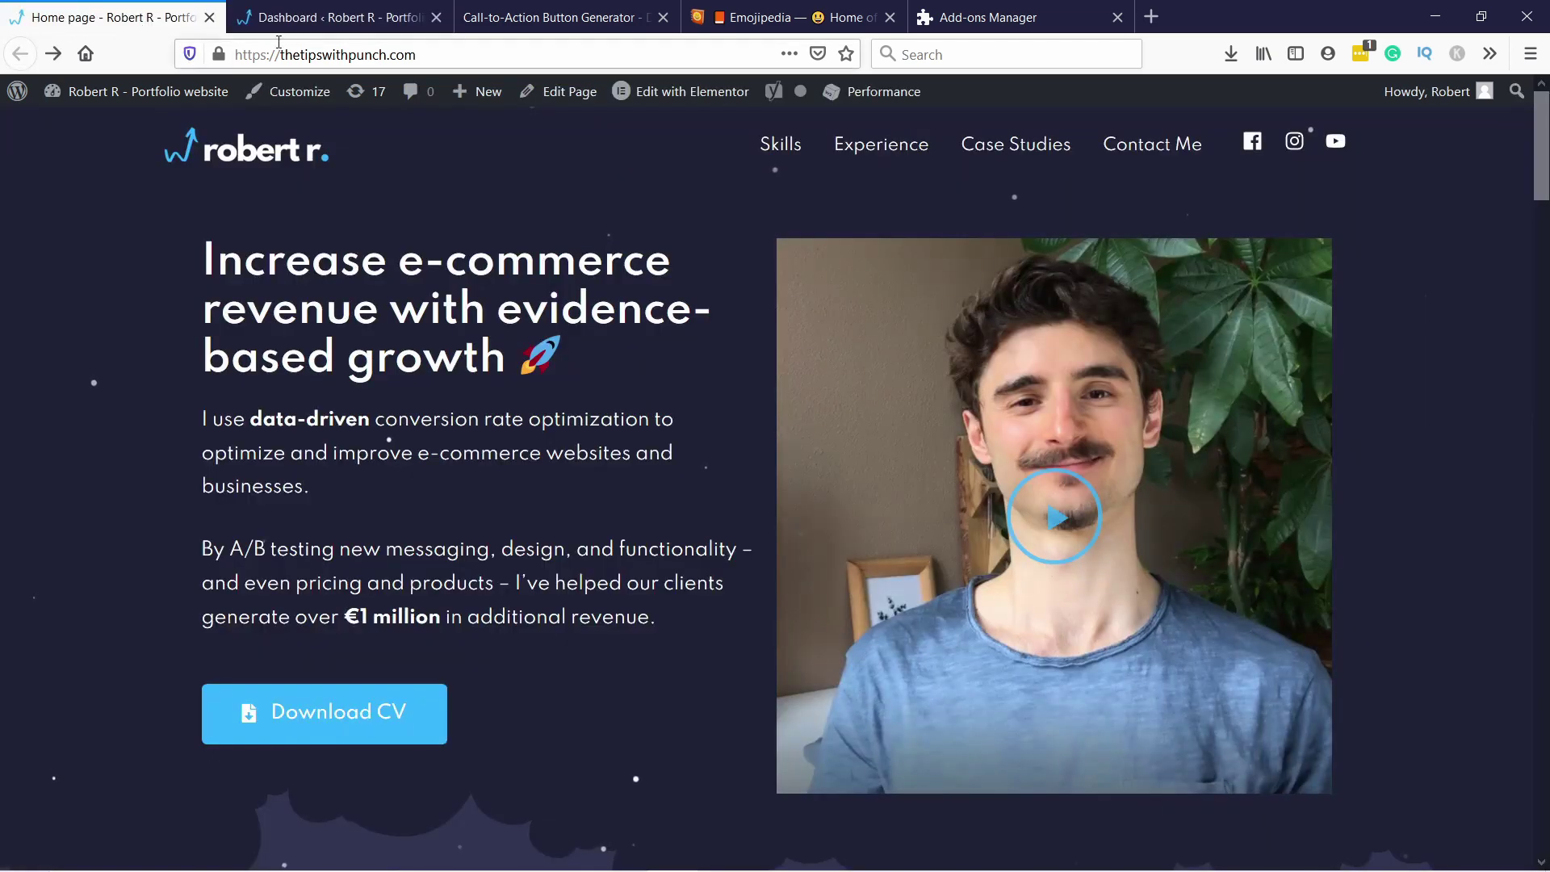
click(375, 51)
key(ctrl+v)
key(Return)
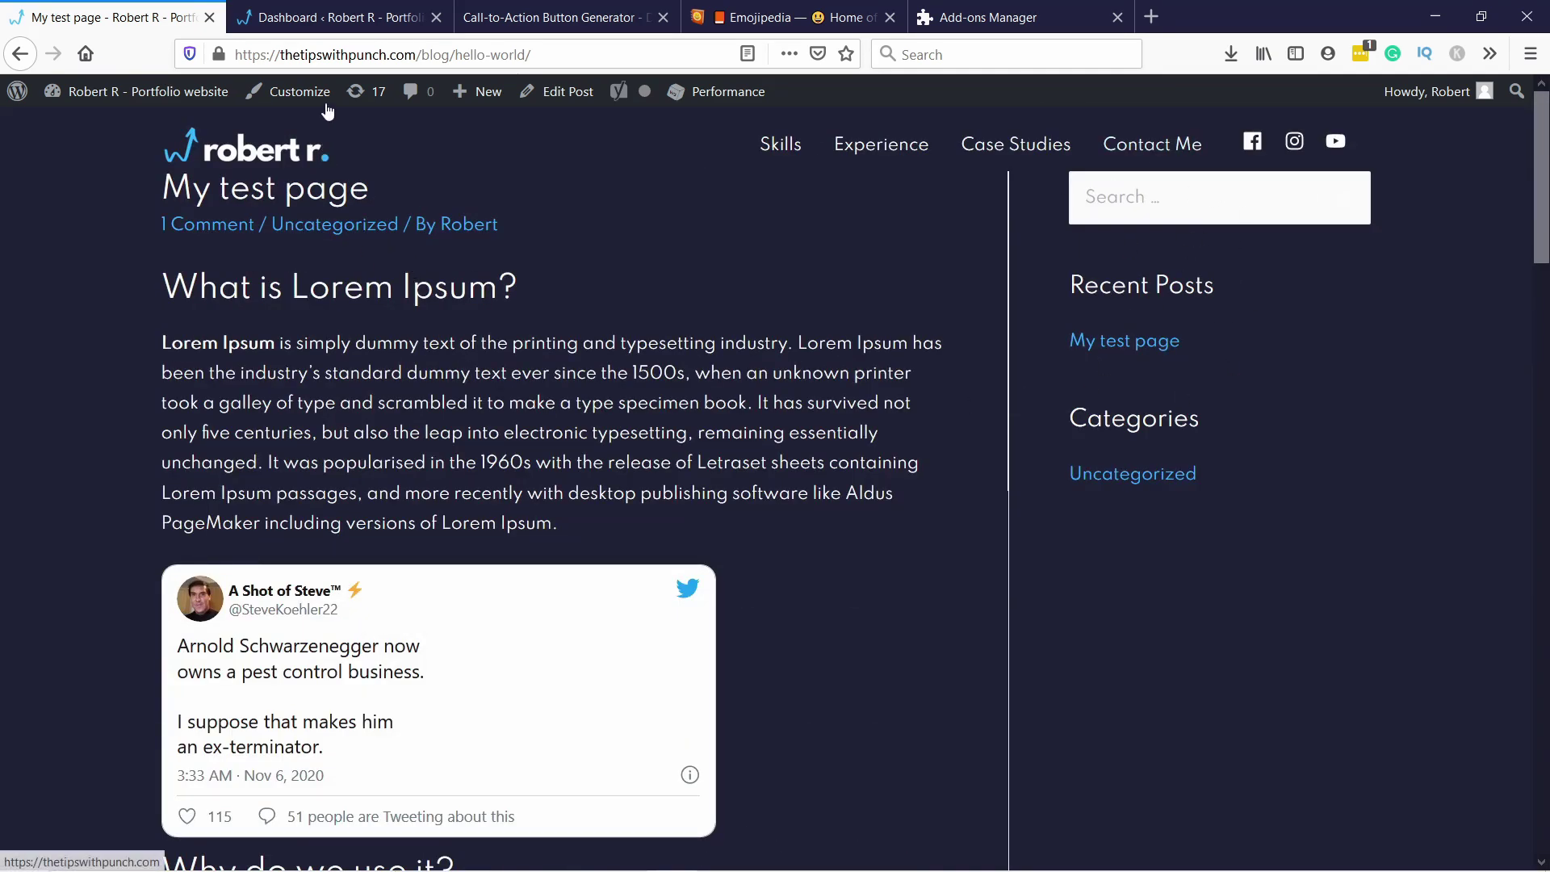
click(325, 24)
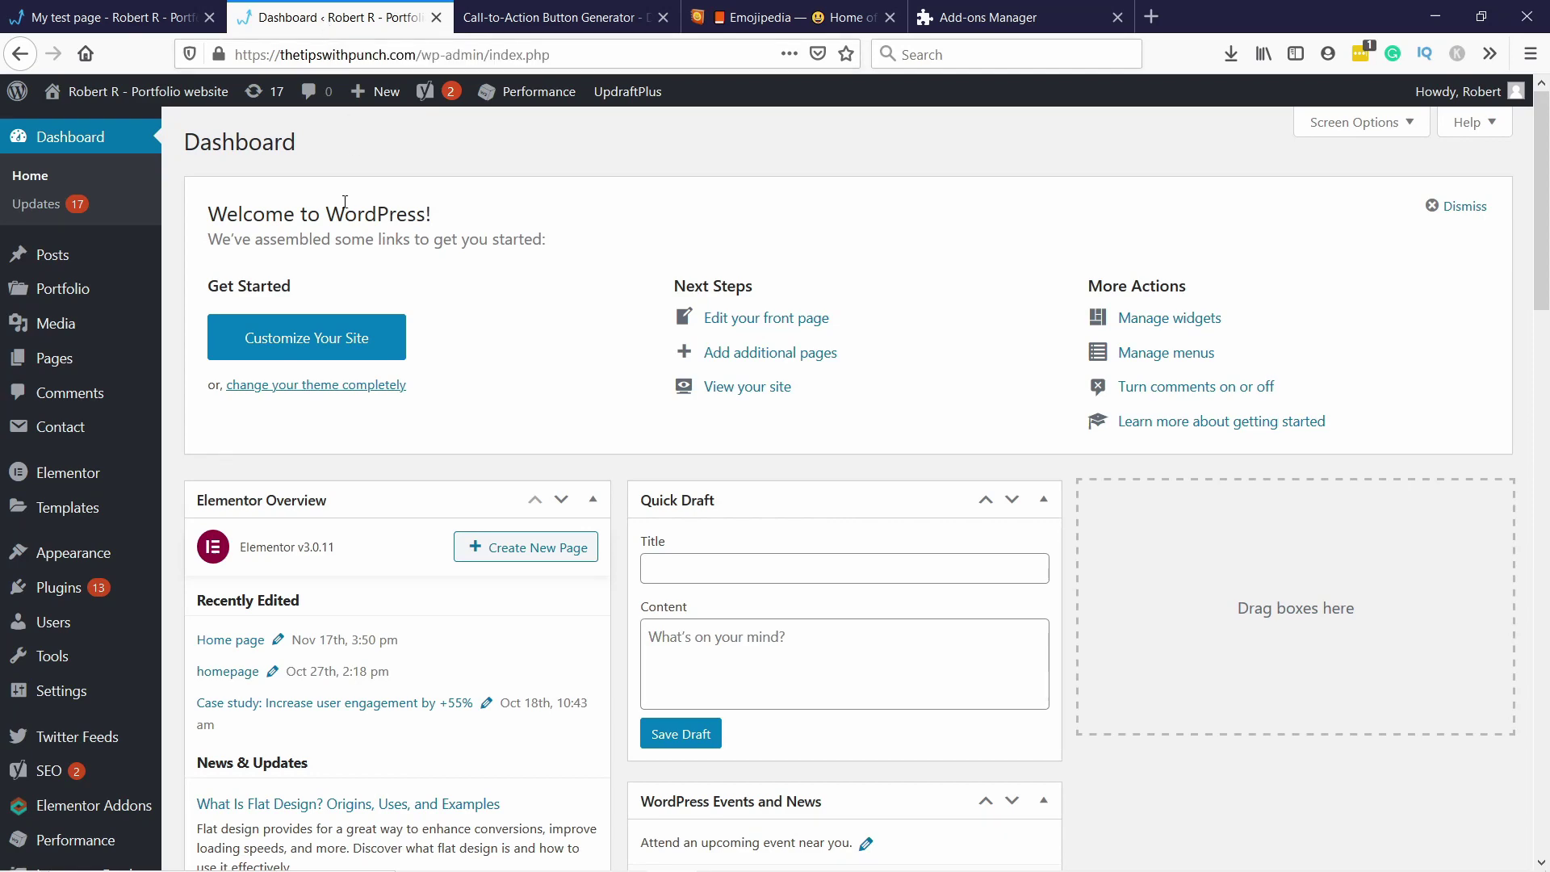
Add a Custom HTML widget to the Main Sidebar on the Widgets page.
mouse_move(84, 552)
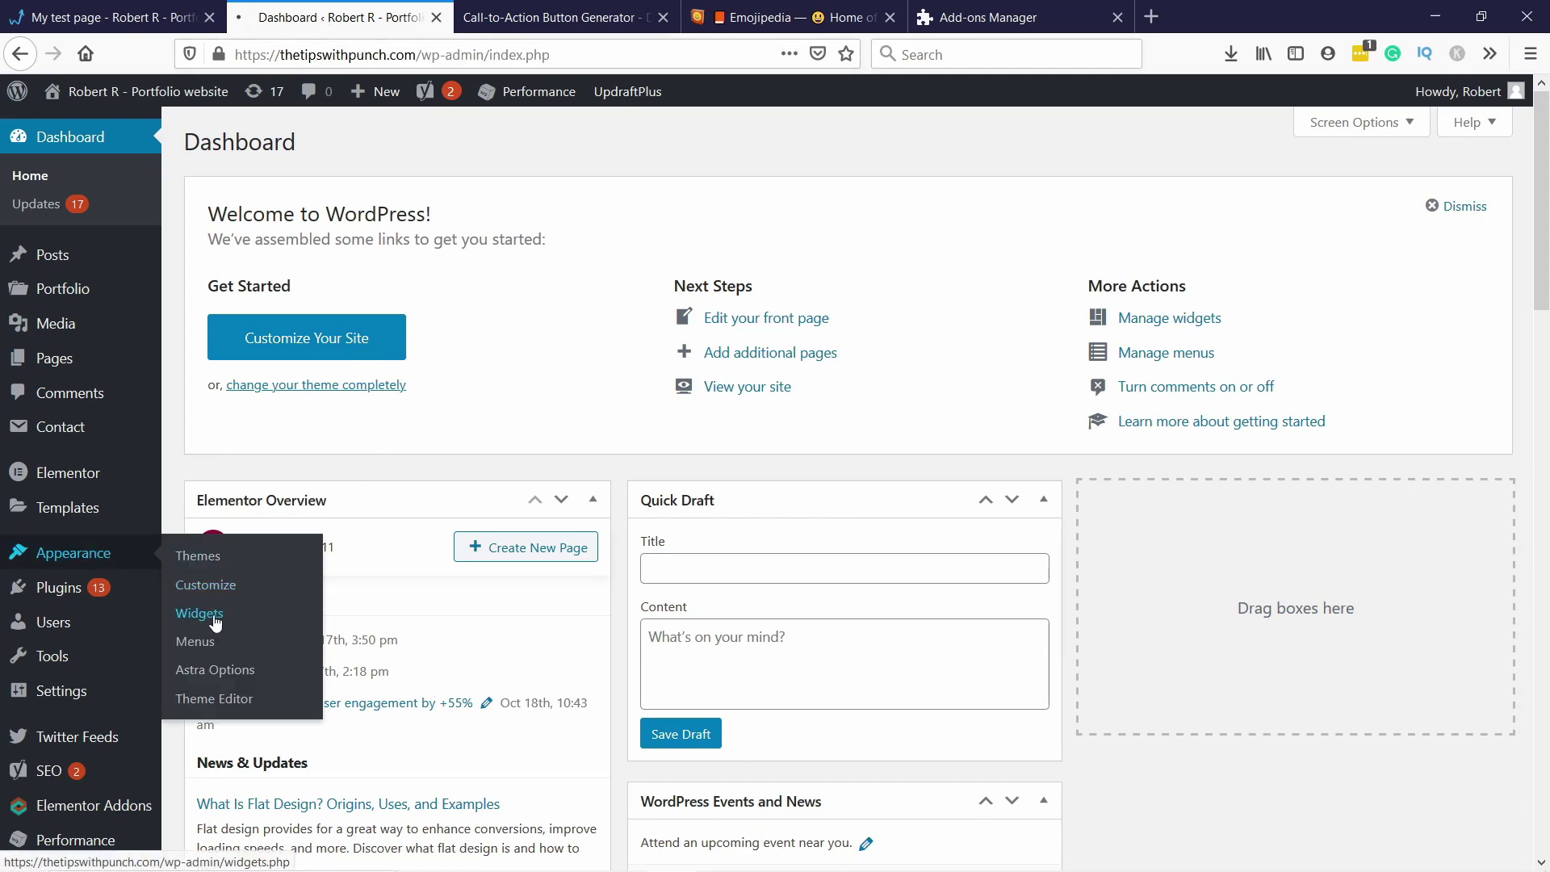
click(211, 614)
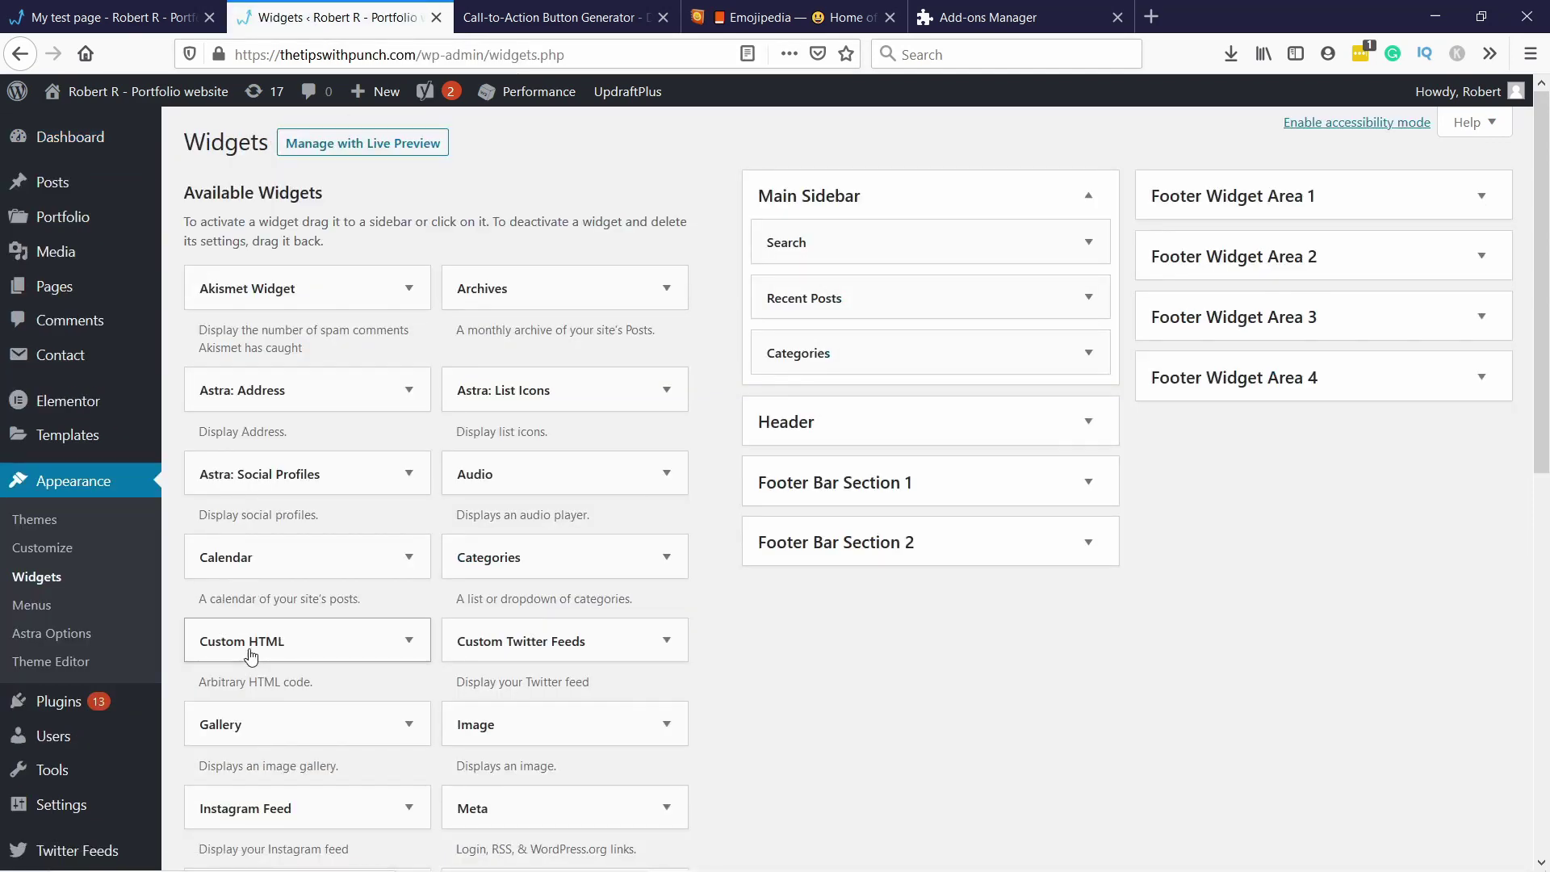
drag(287, 635, 872, 294)
Paste the PayPal donate button code into the widget's Content and save it.
click(1088, 298)
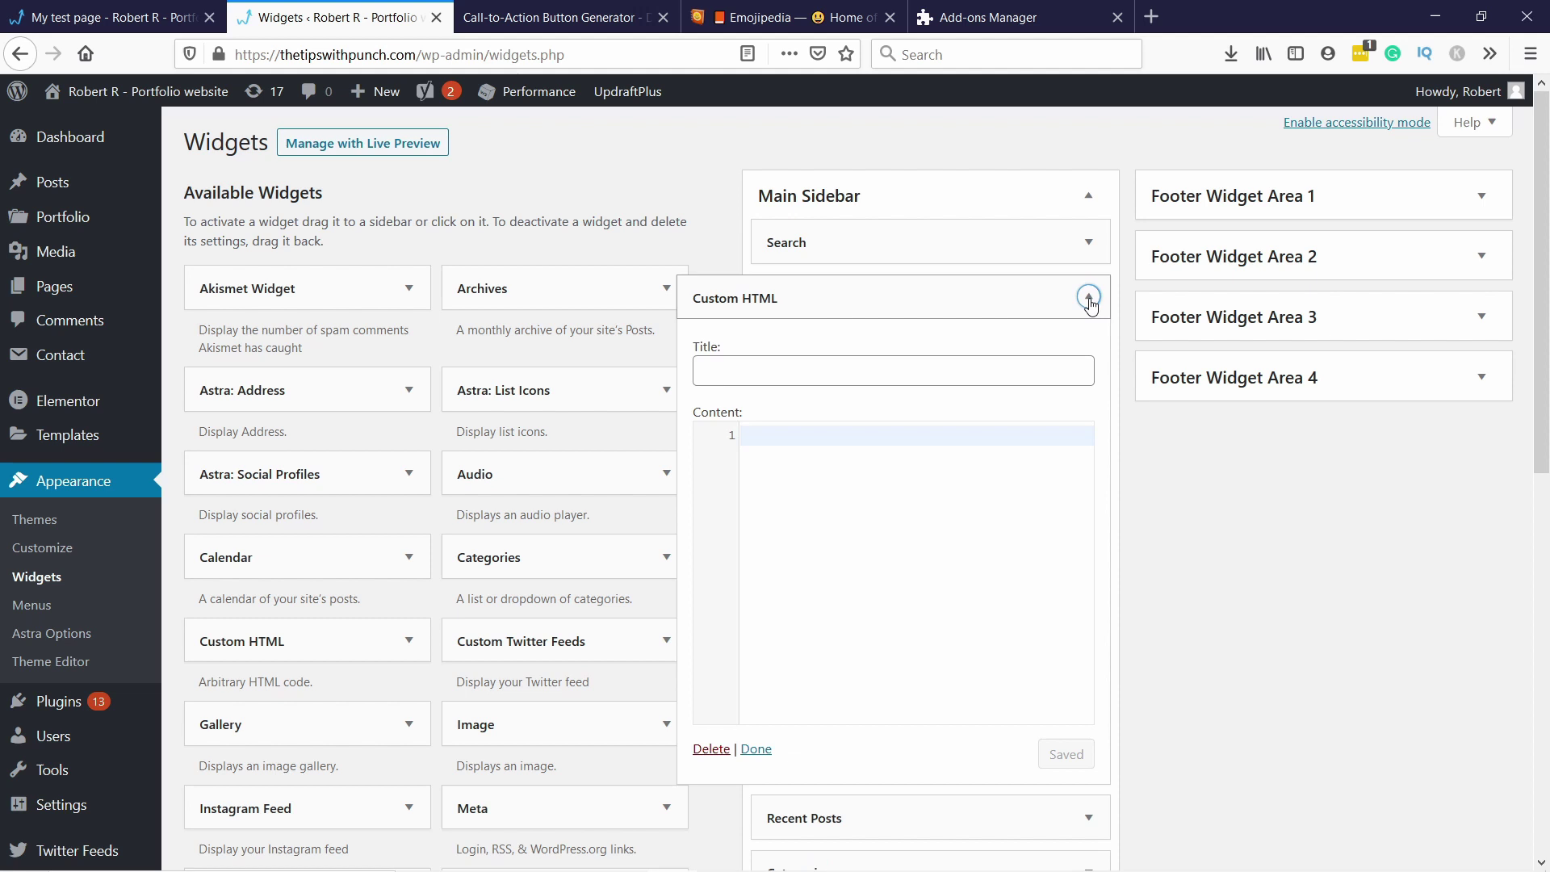
click(779, 444)
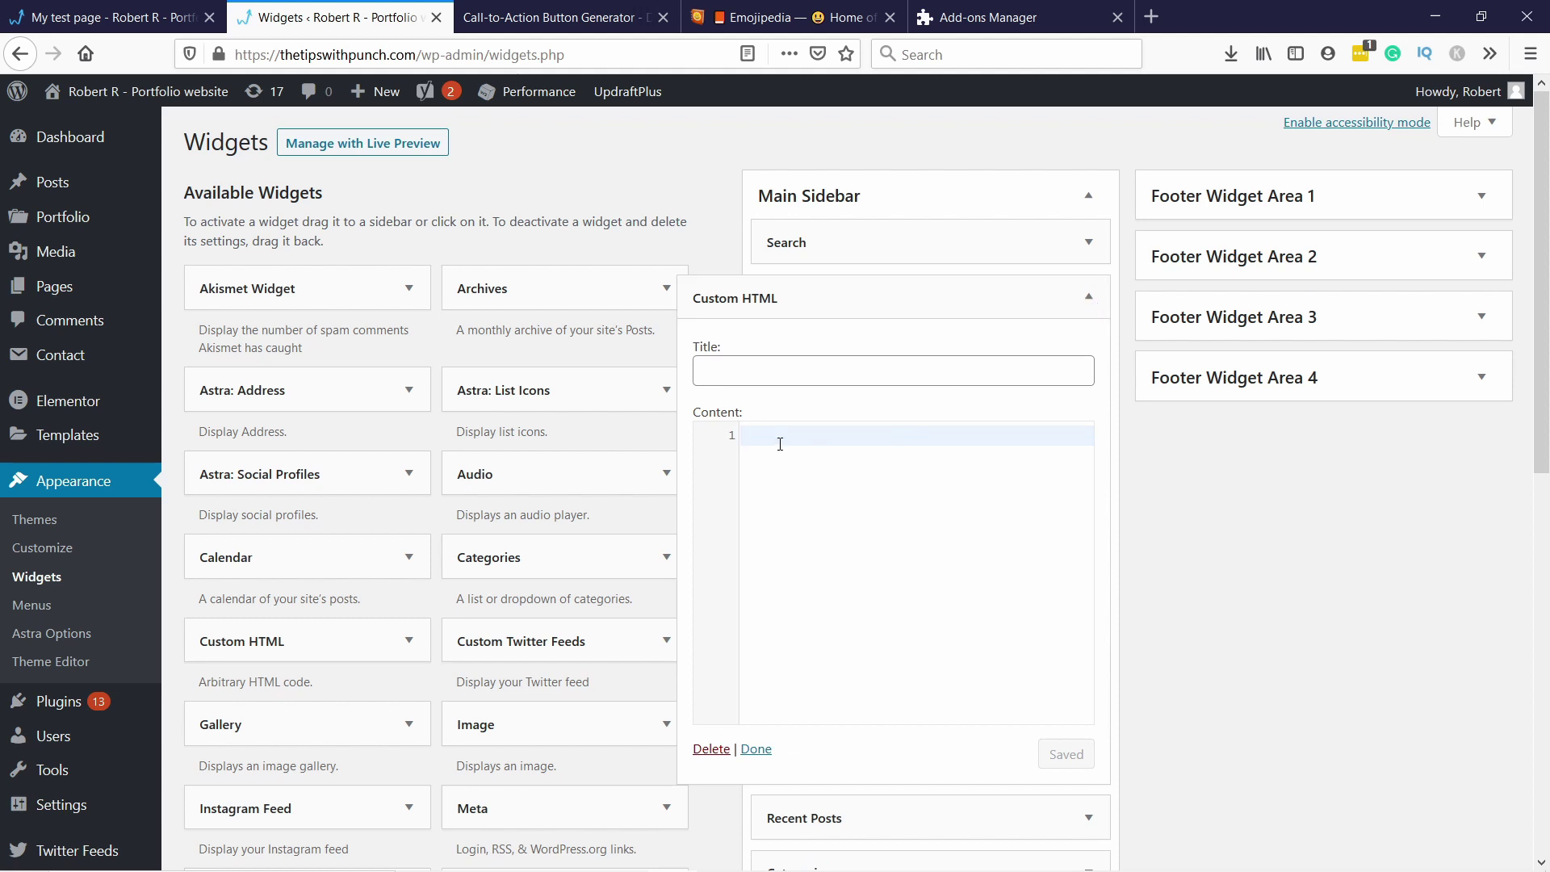
text(<form action="https://www.paypal.com/donate" method="post" target="_top"> <input type="hidden" name="hosted_button_id" value="9K39UE32A4U8S" /> <input type="image" src="https://www.paypalobjects.com/en_US/i/btn/btn_donateCC_LG.gif" border="0" name="submit" title="PayPal - The safer, easier way to pay online!" alt="Donate with PayPal button" /> <img alt="" border="0" src="https://www.paypal.com/en_US/i/scr/pixel.gif" width="1" height="1" /> </form>)
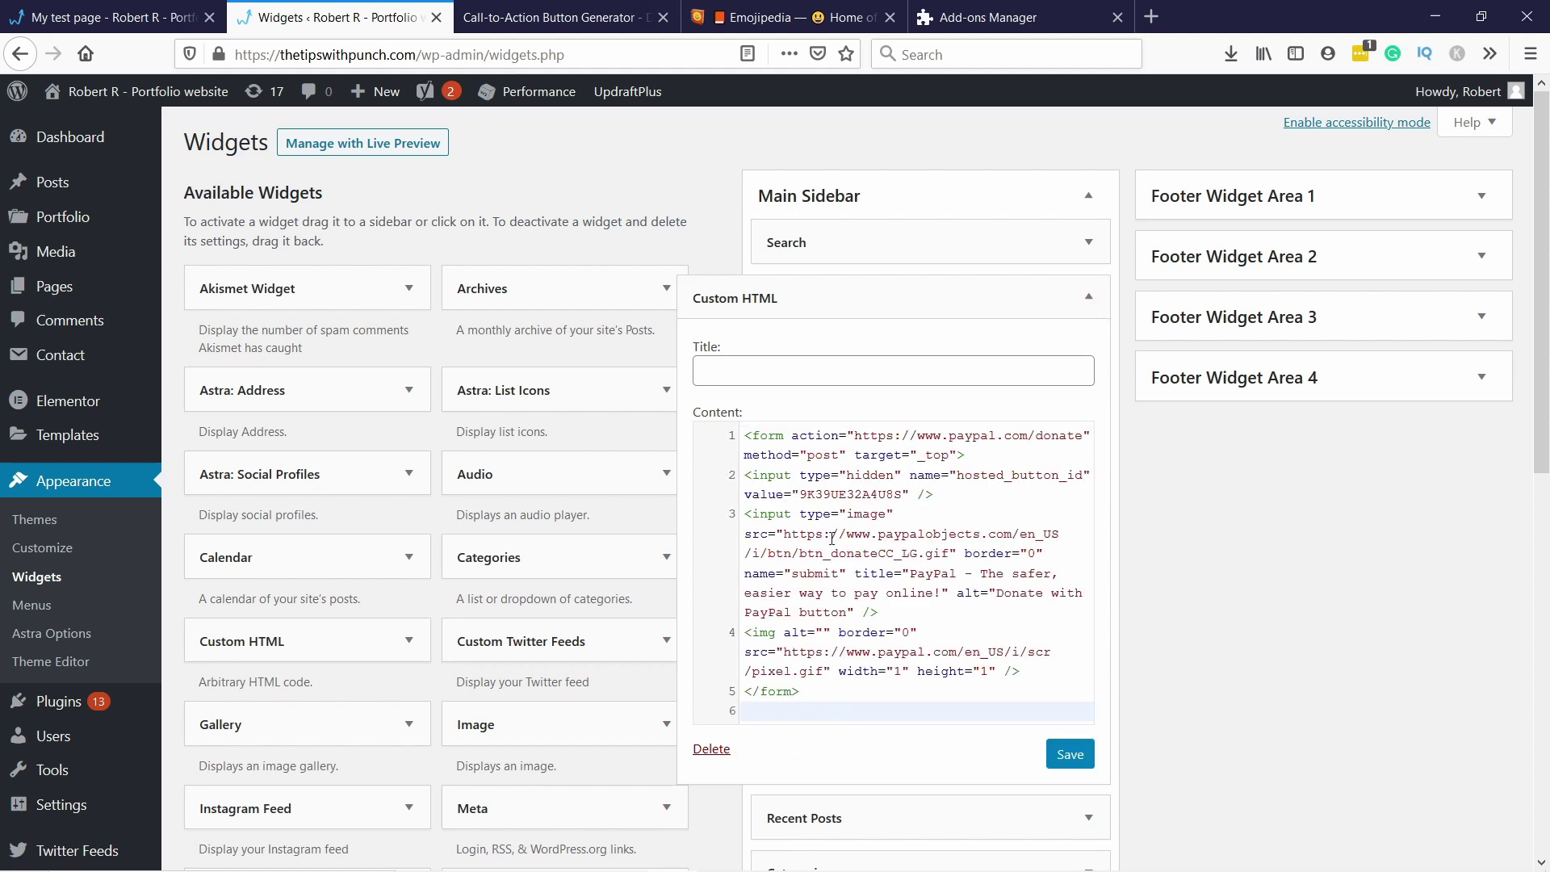
click(1070, 755)
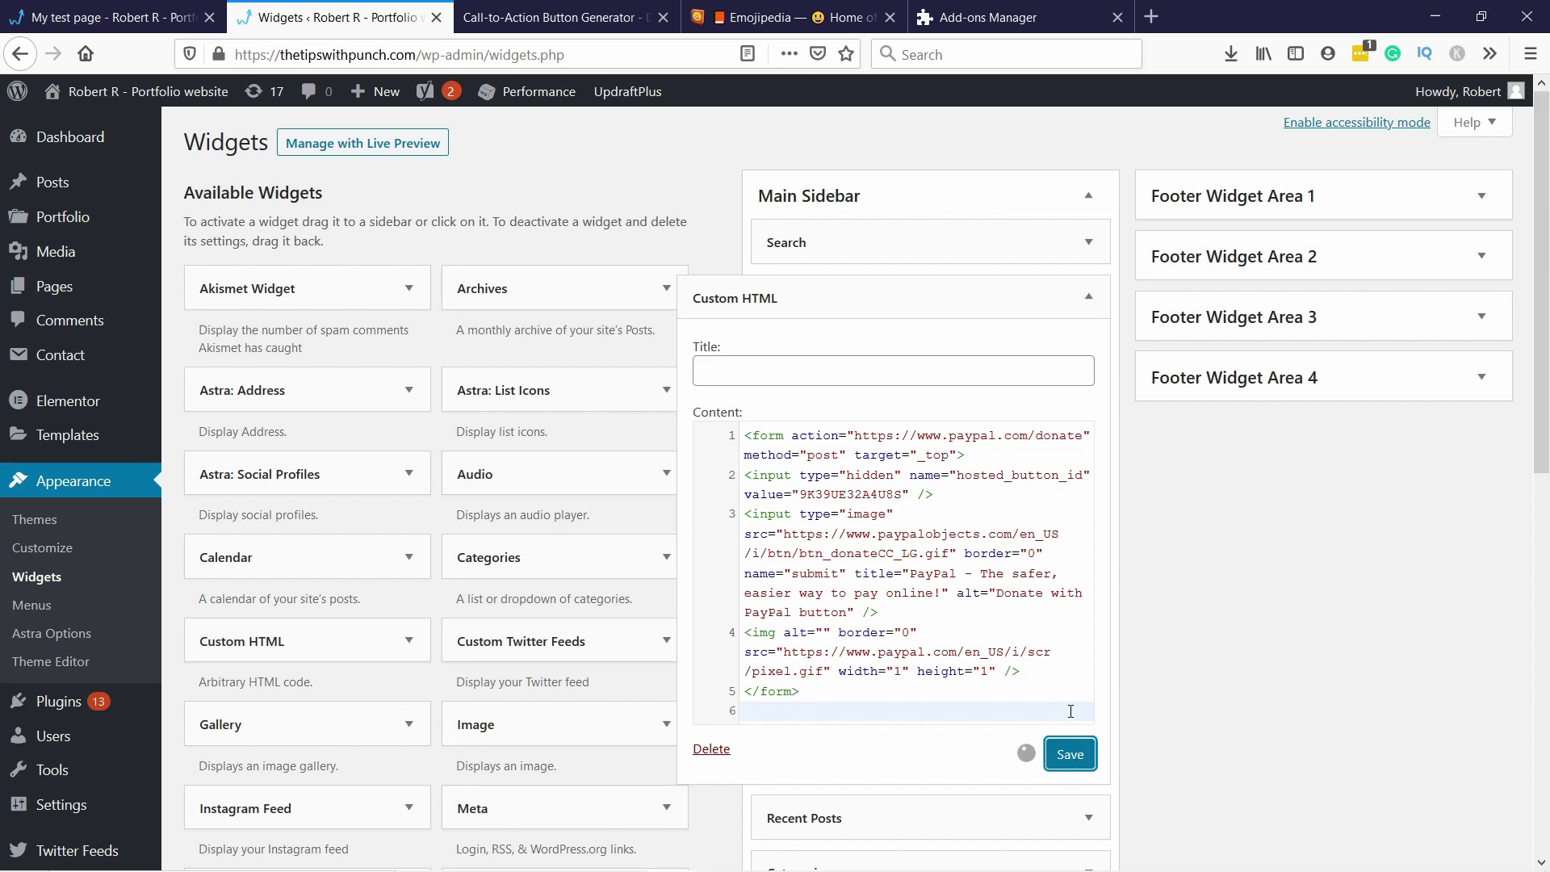
Reload the My test page post so the new sidebar donate widget shows.
click(129, 17)
click(368, 55)
key(Return)
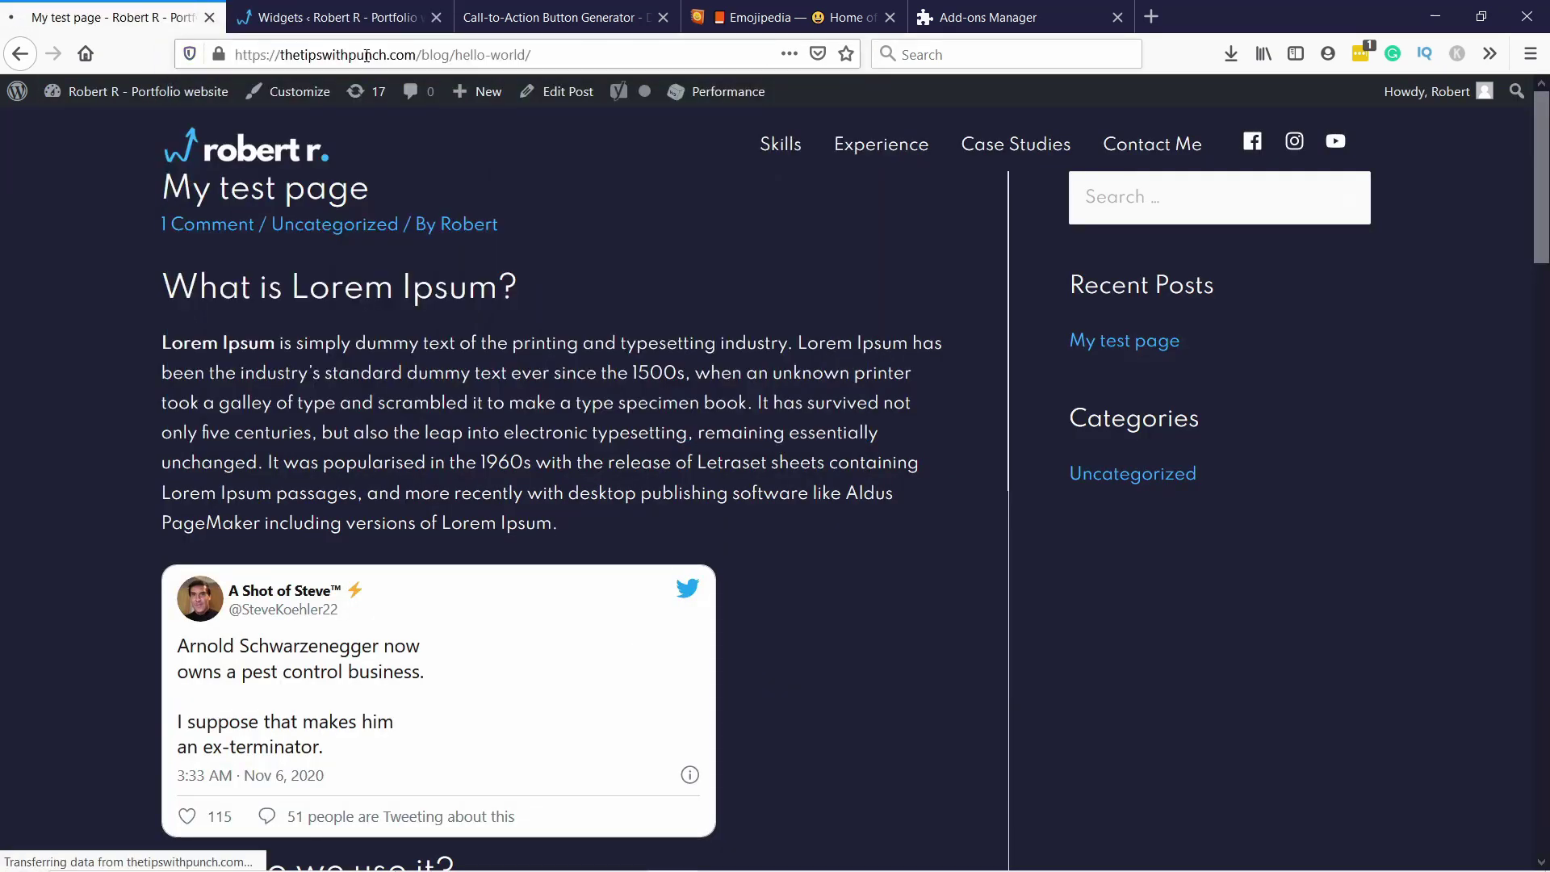